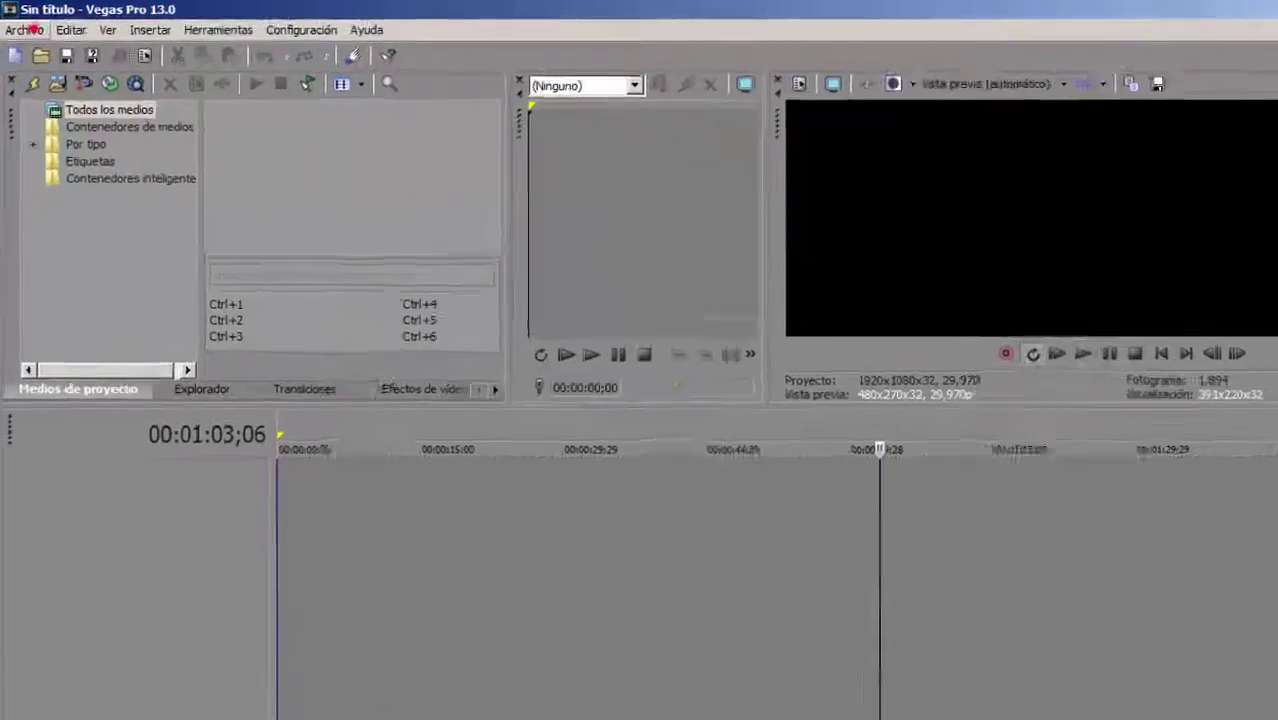
- Open the MP3 files "Pipo Pescador dibuja en el vidrio-Gusano" and "Pipo Pescador dibuja en el vidrio-Manzano" from the Descargas folder
click(21, 26)
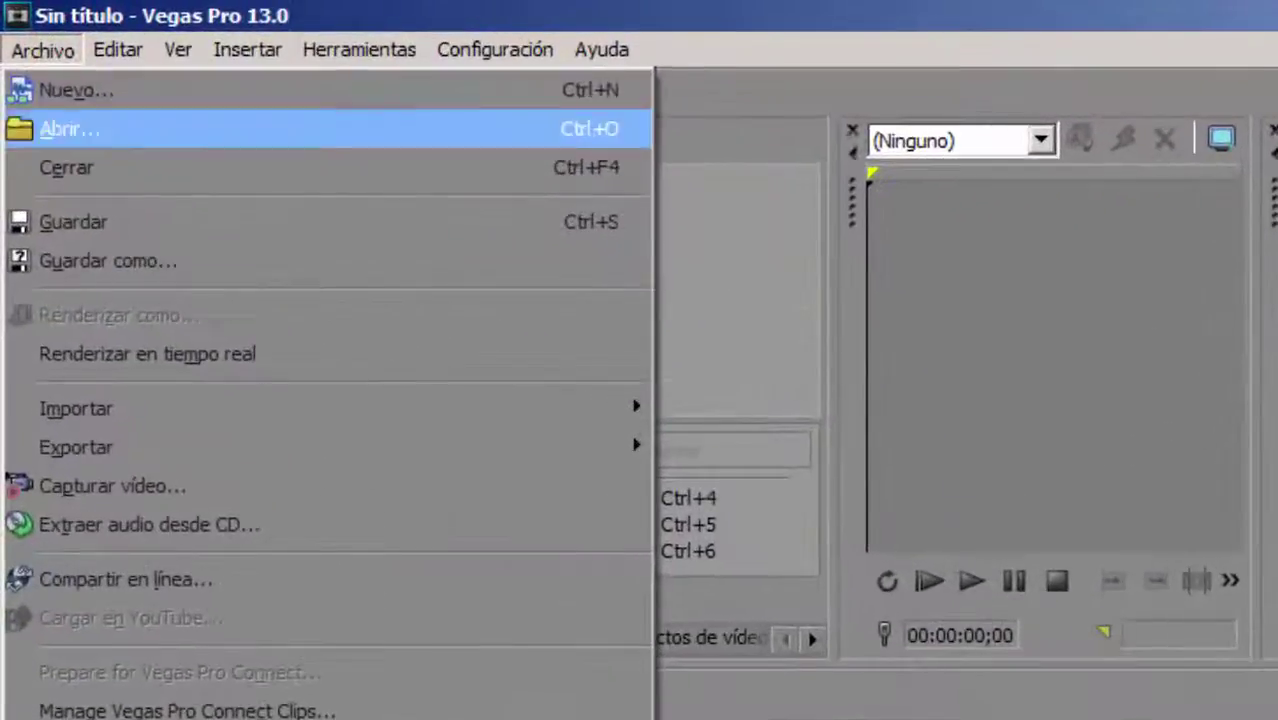
click(40, 66)
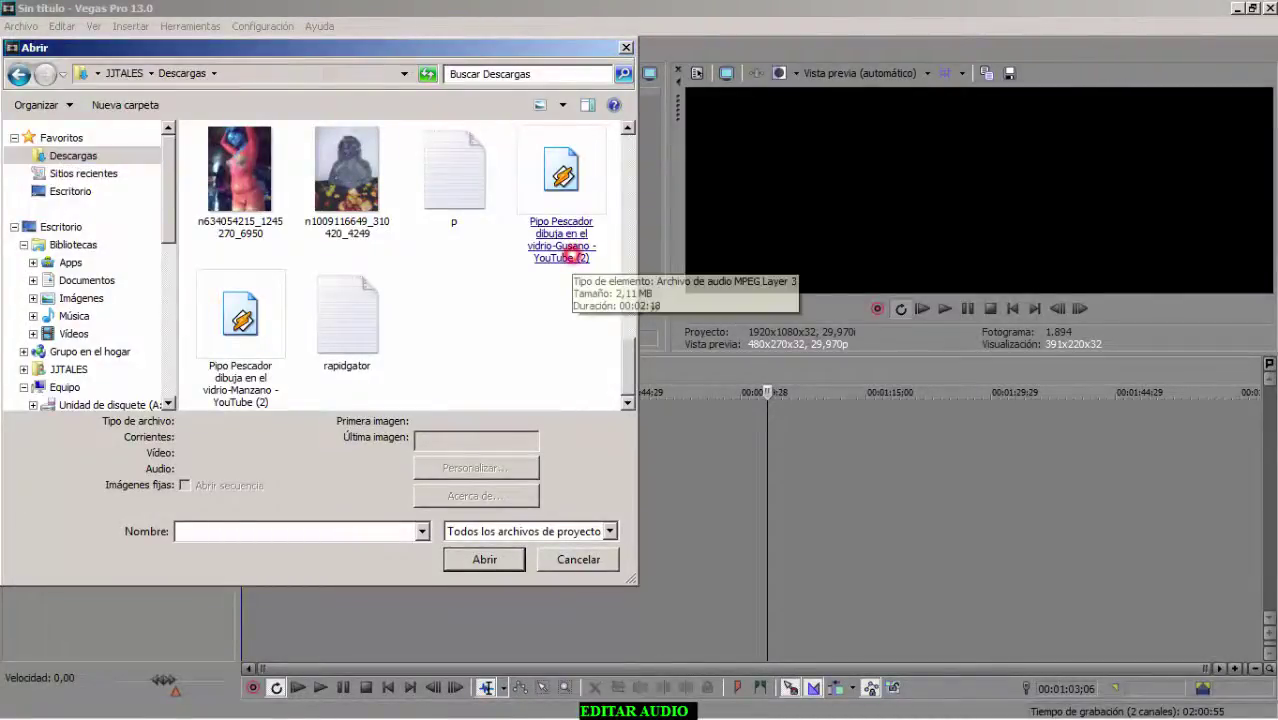
click(570, 250)
click(222, 325)
click(222, 322)
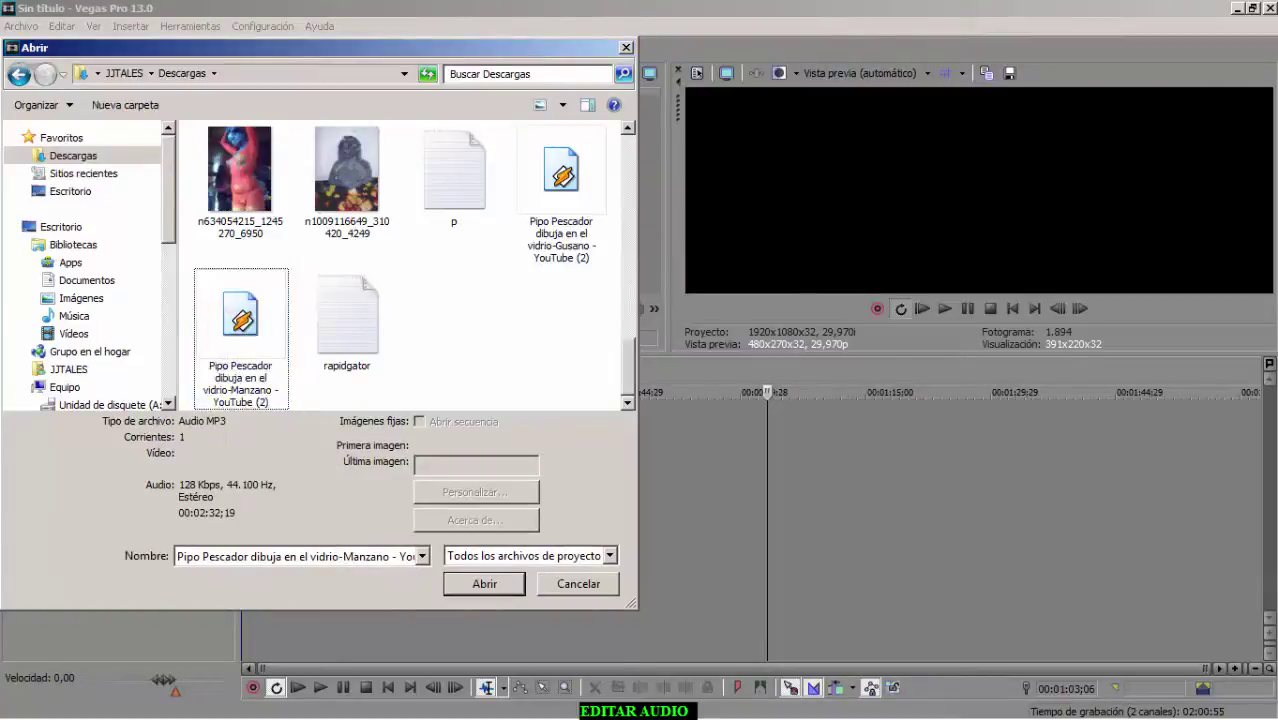
double_click(561, 180)
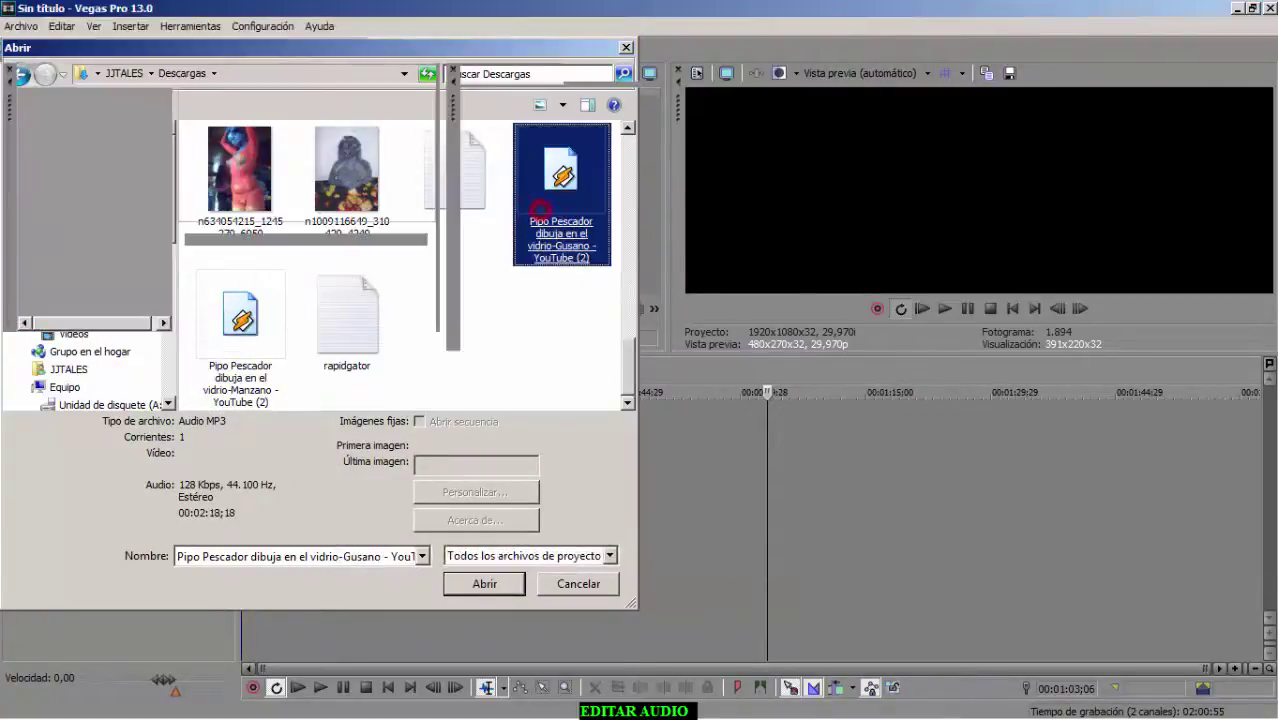
key(ctrl+o)
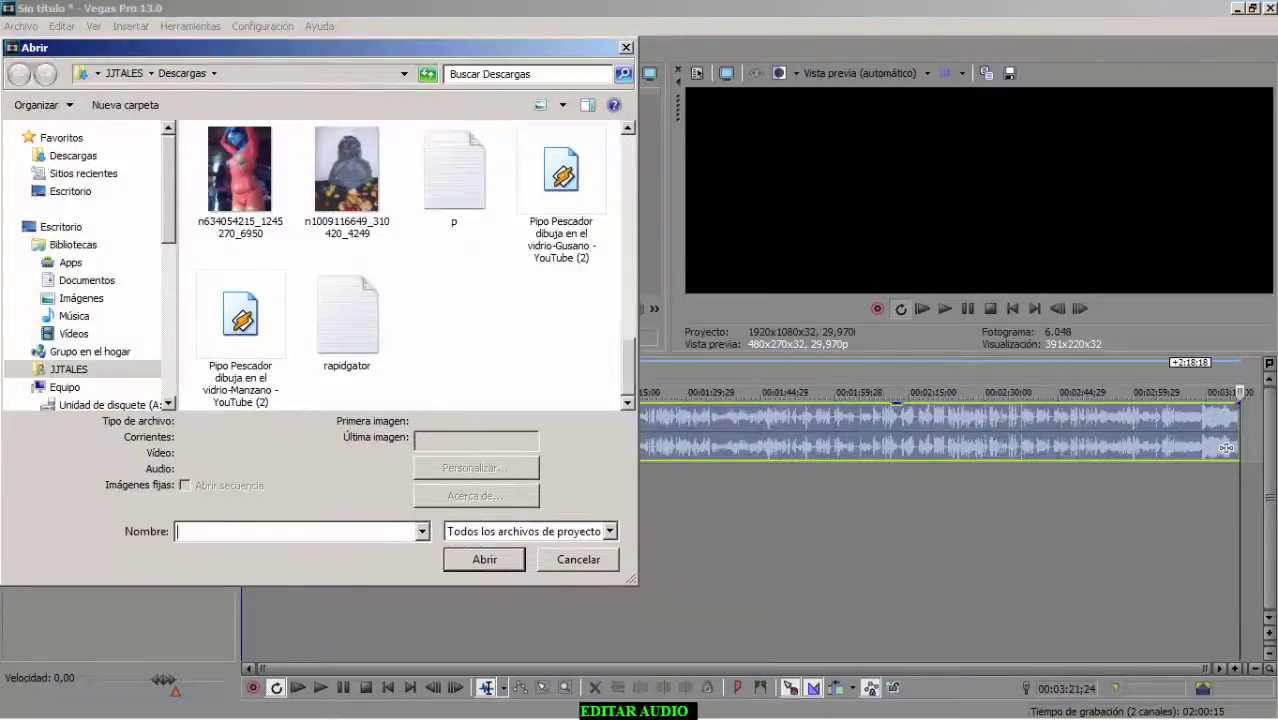
double_click(240, 320)
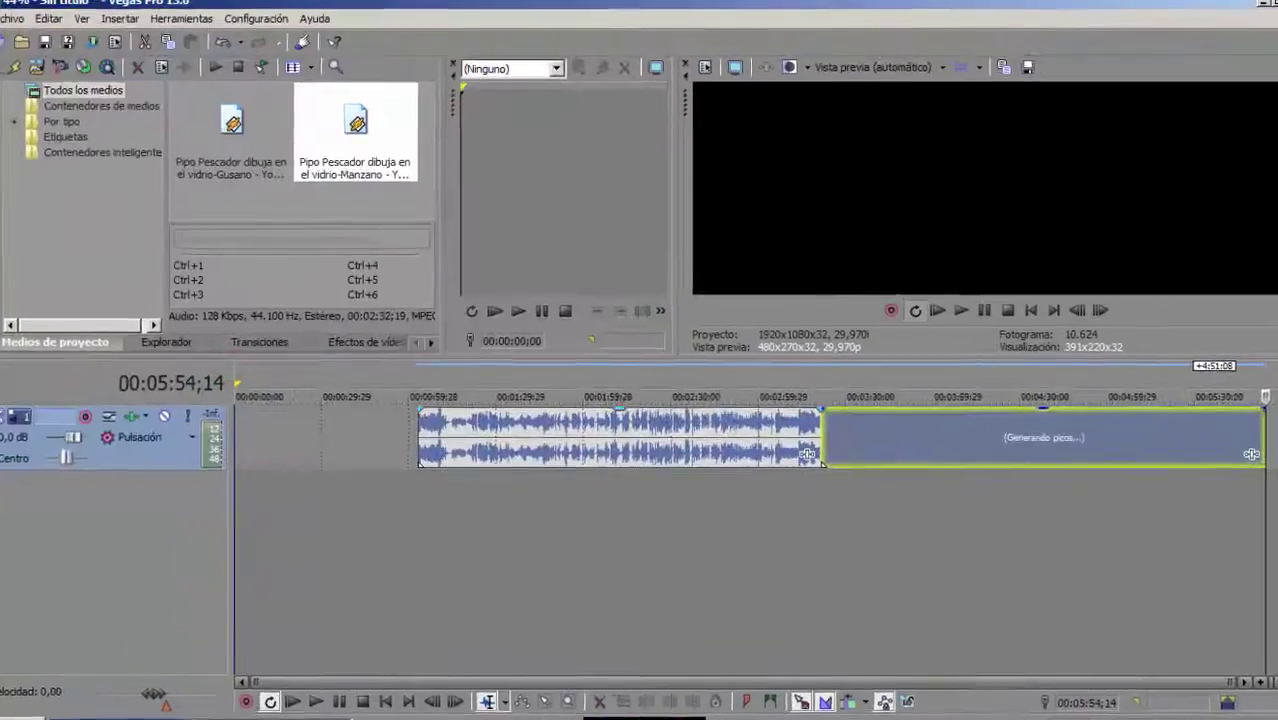
- Move the first audio clip earlier to start at about 15 seconds and shift the second clip about 7 seconds later, leaving a gap
drag(826, 465, 681, 465)
drag(946, 498, 972, 498)
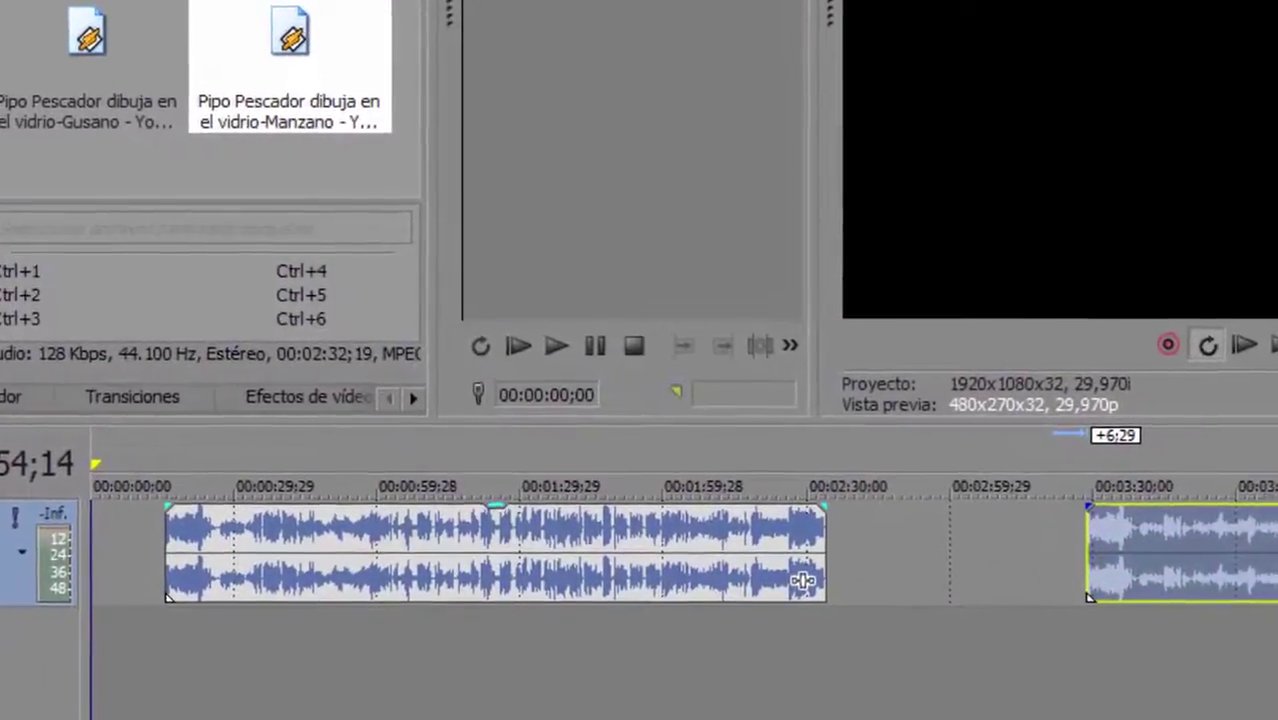
- Play the first clip from its beginning and examine the waveform to locate the silence after the intro
click(157, 570)
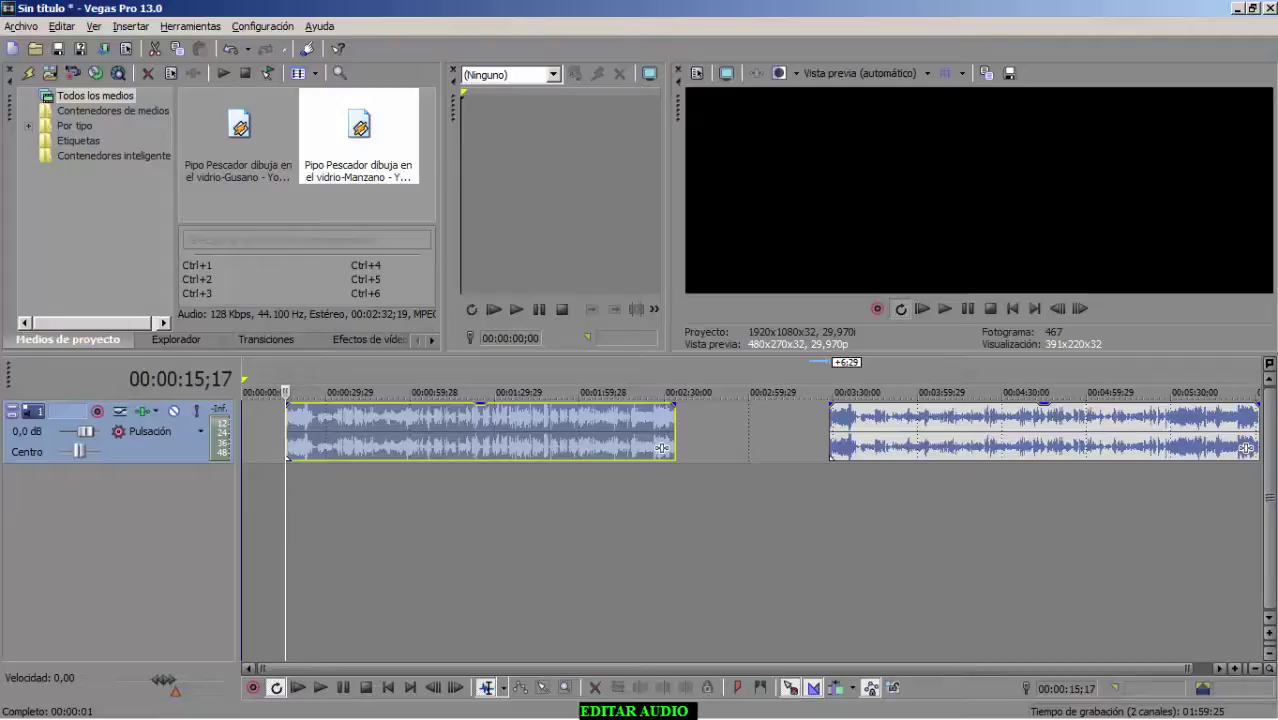
key(space)
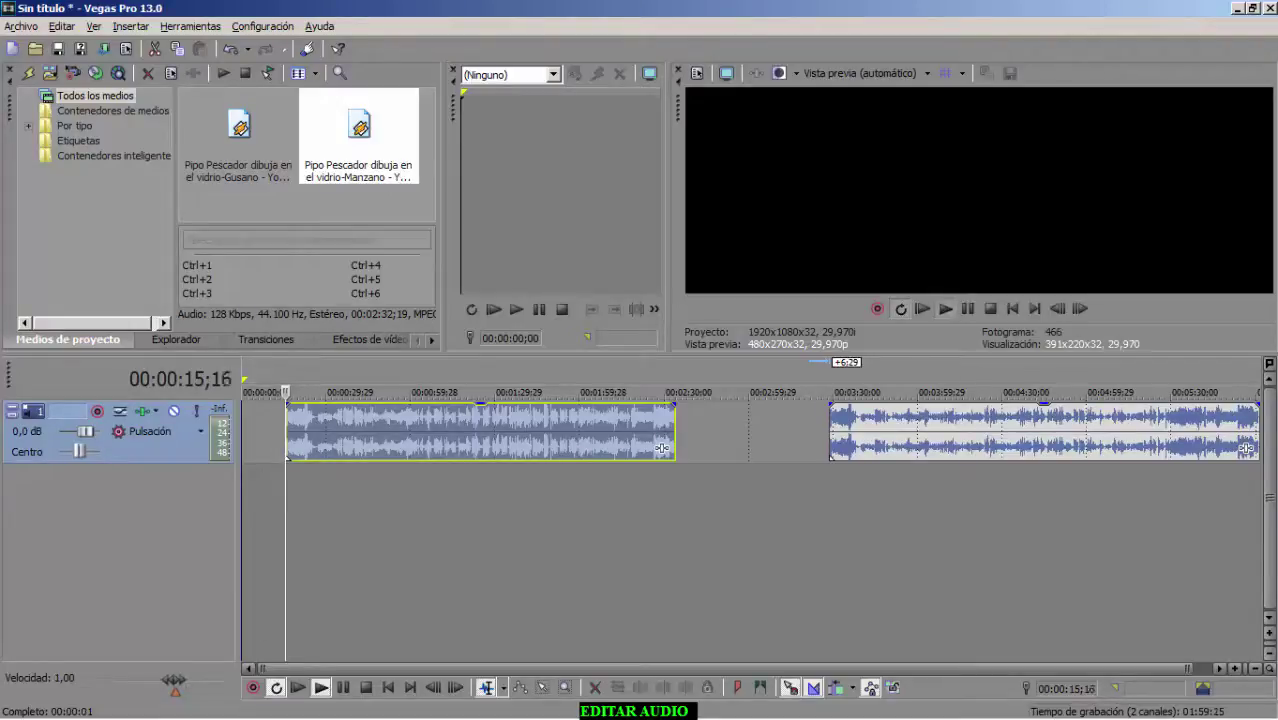
key(space)
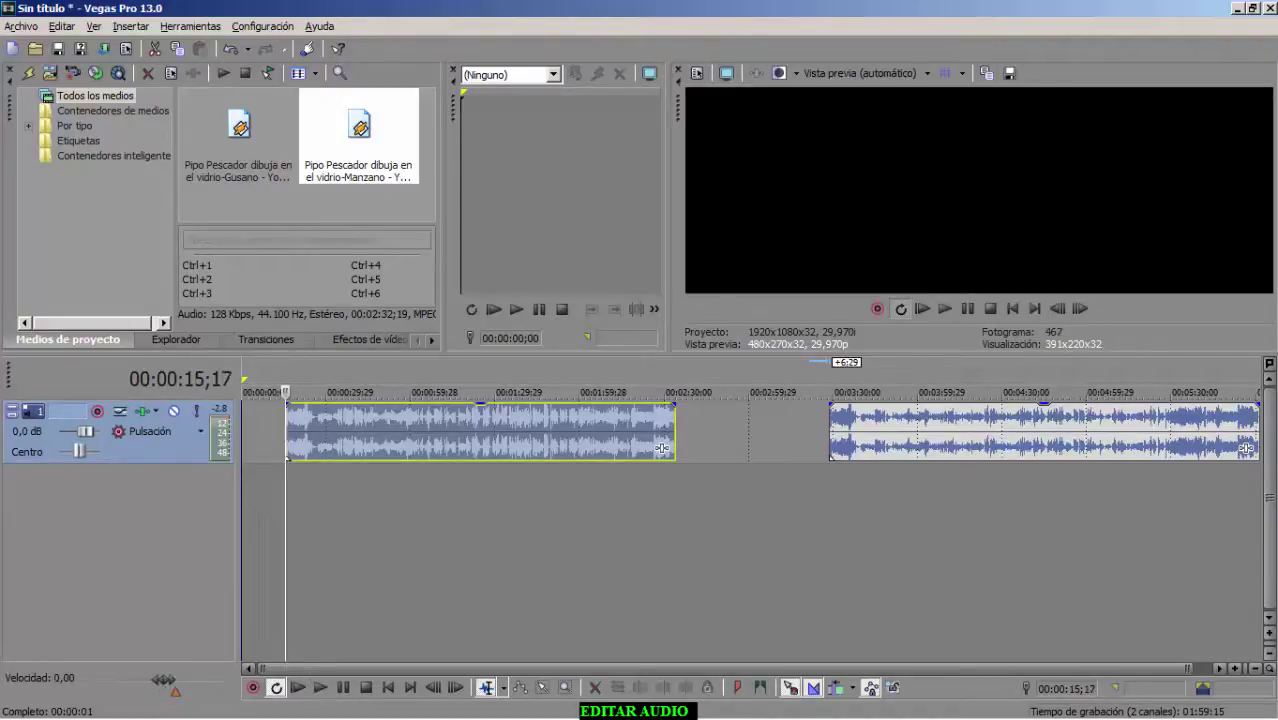
key(space)
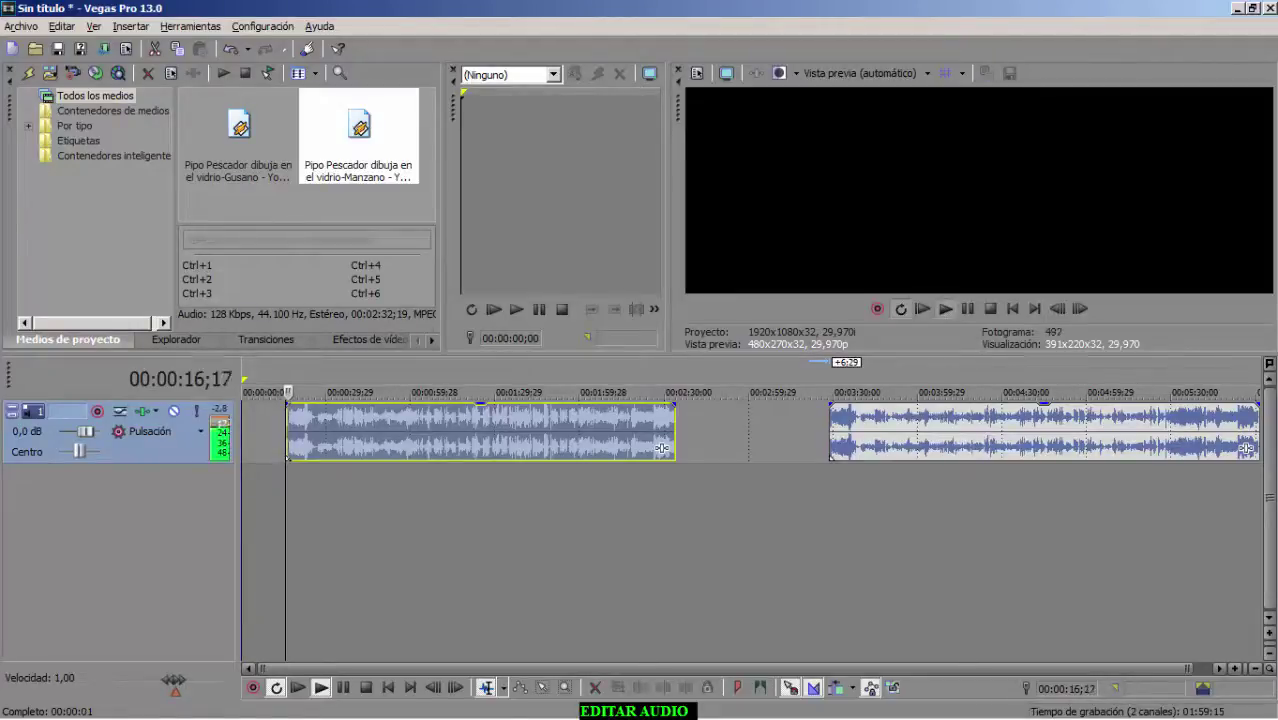
key(Return)
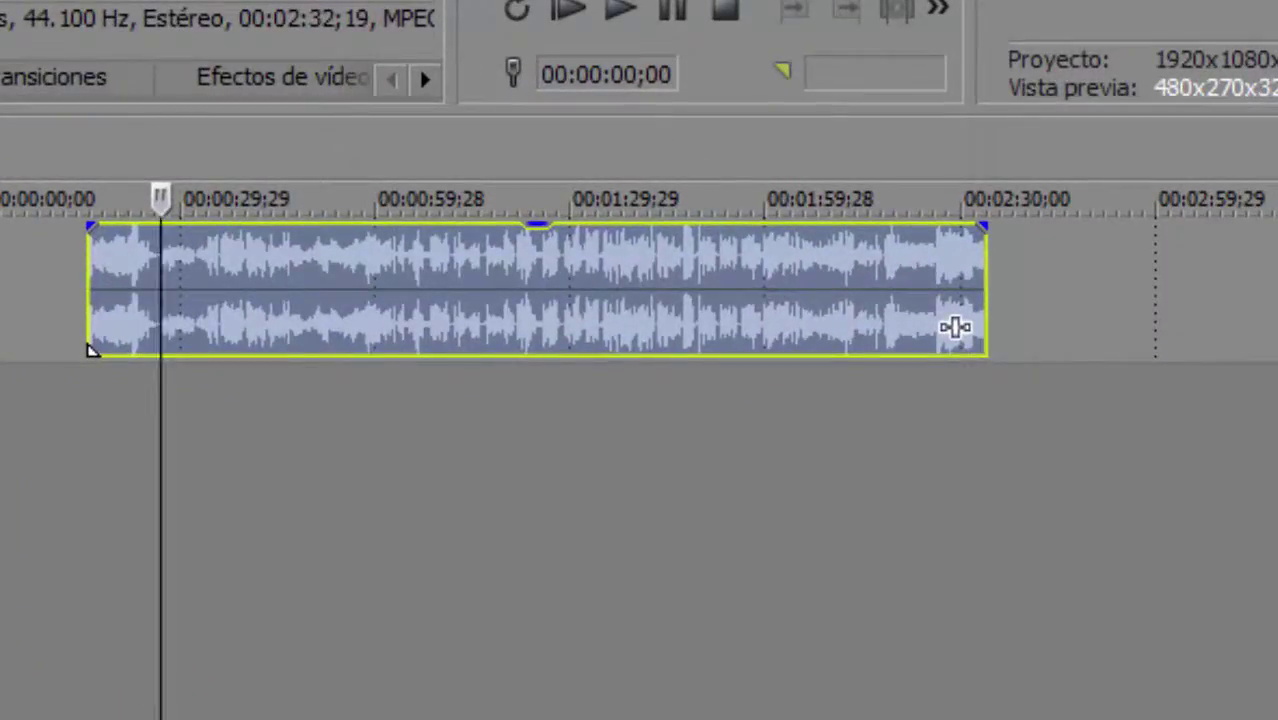
scroll(955, 327, up, 2)
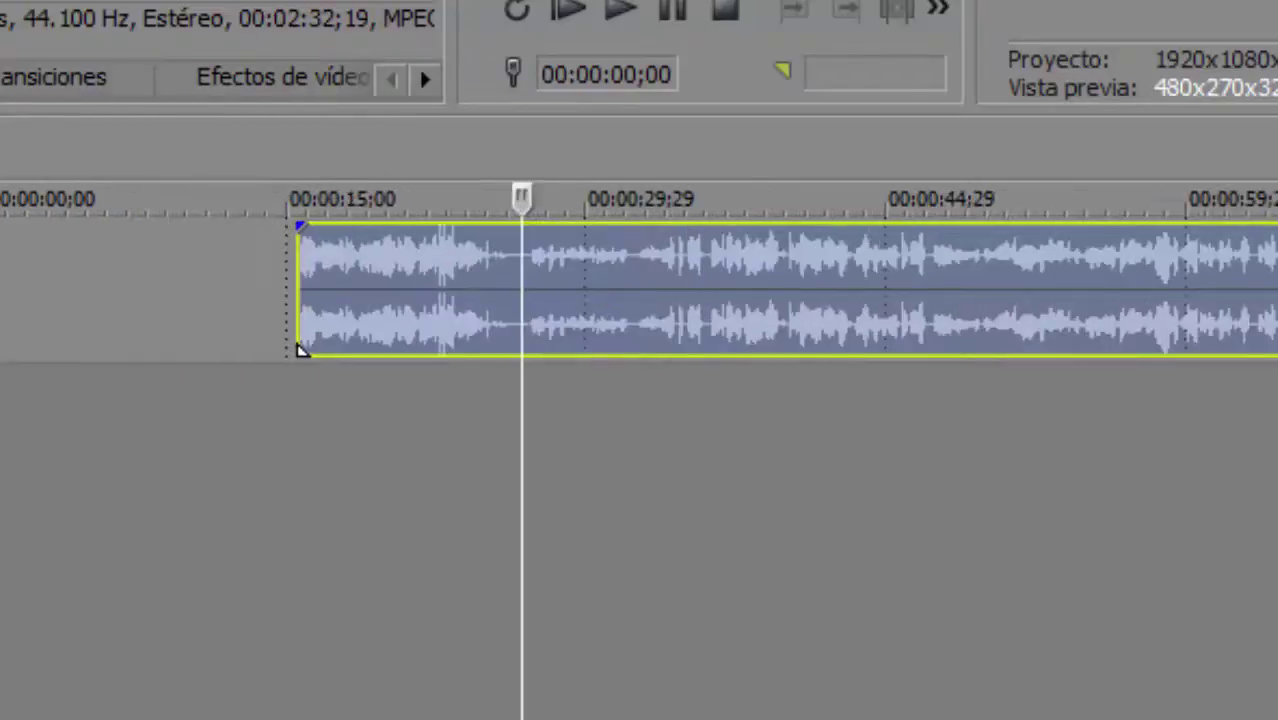
scroll(243, 350, up, 1)
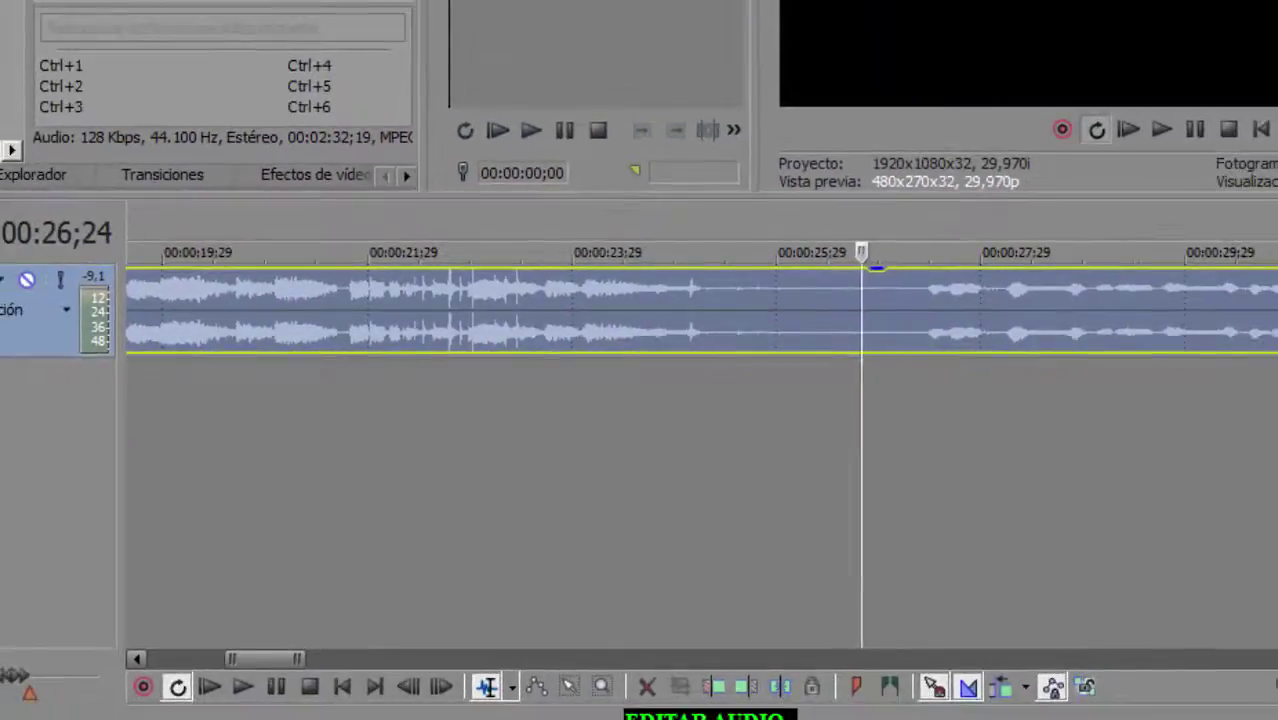
key(space)
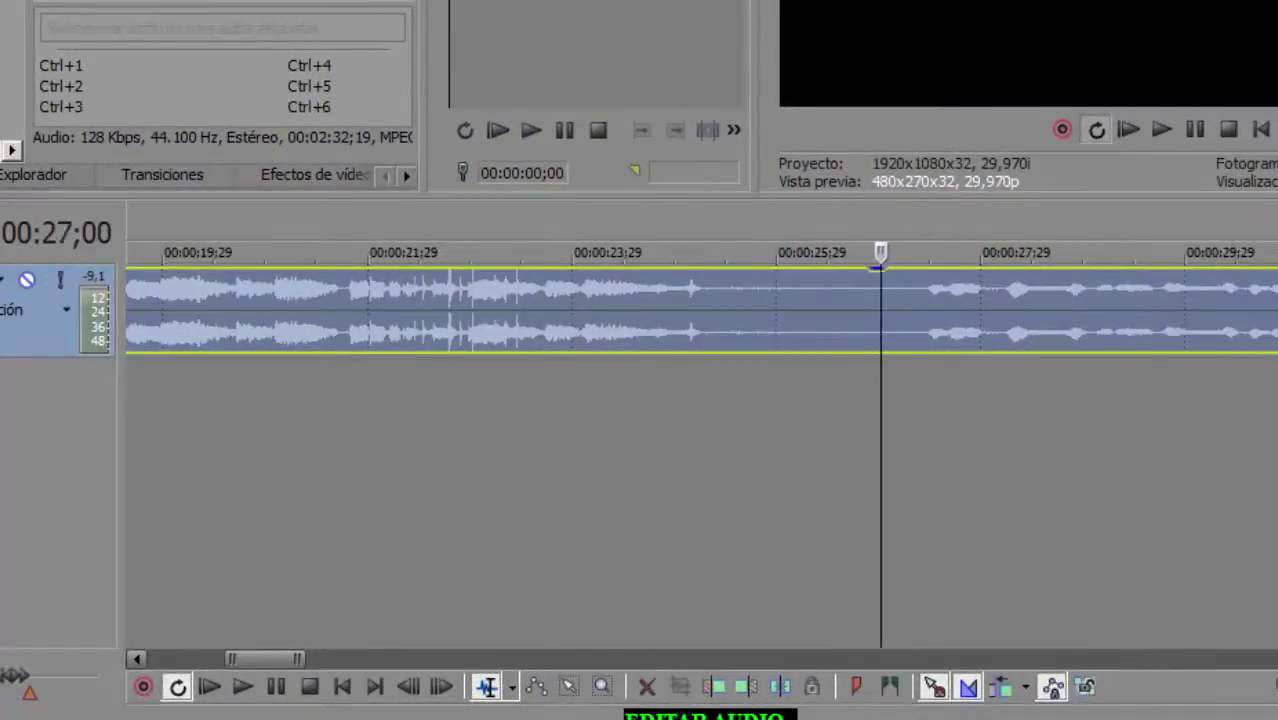
- Position the cursor in the silence after the intro and split the first clip at 00:00:26;29
key(Left)
key(Left)
key(Left)
key(Left)
key(Left)
key(Left)
key(Left)
key(Left)
key(Left)
key(Left)
key(Left)
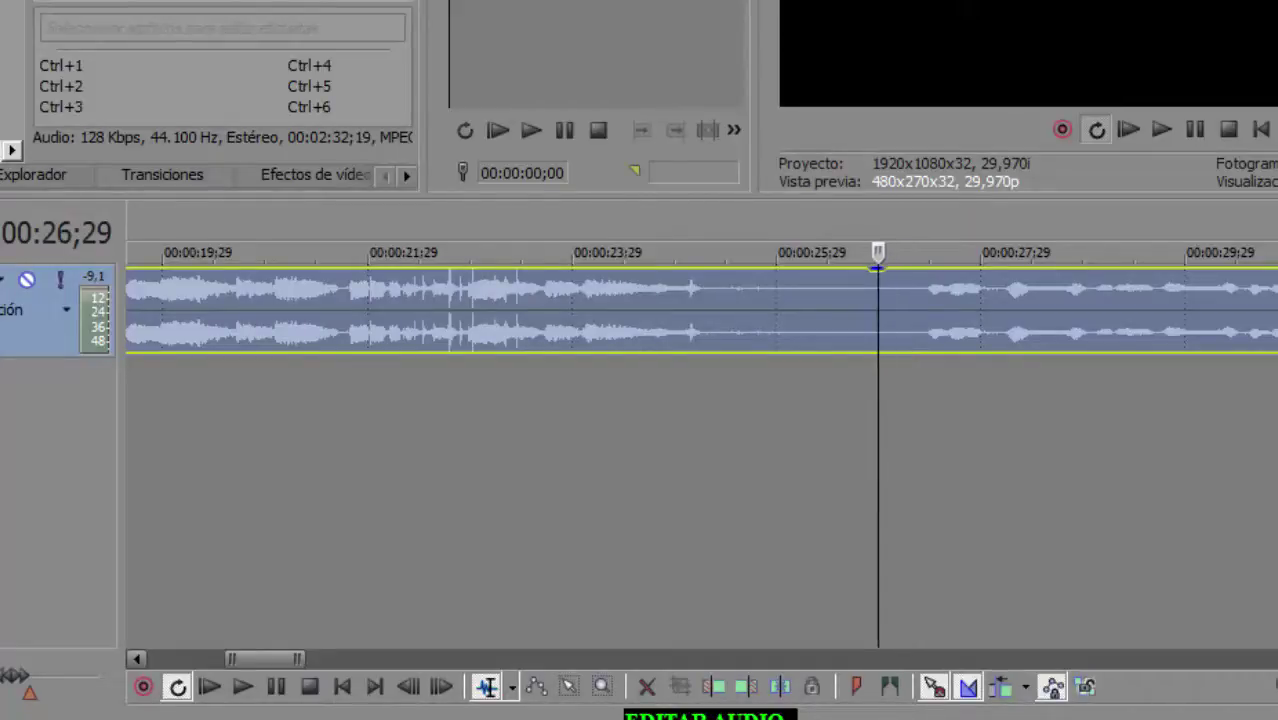
key(Right)
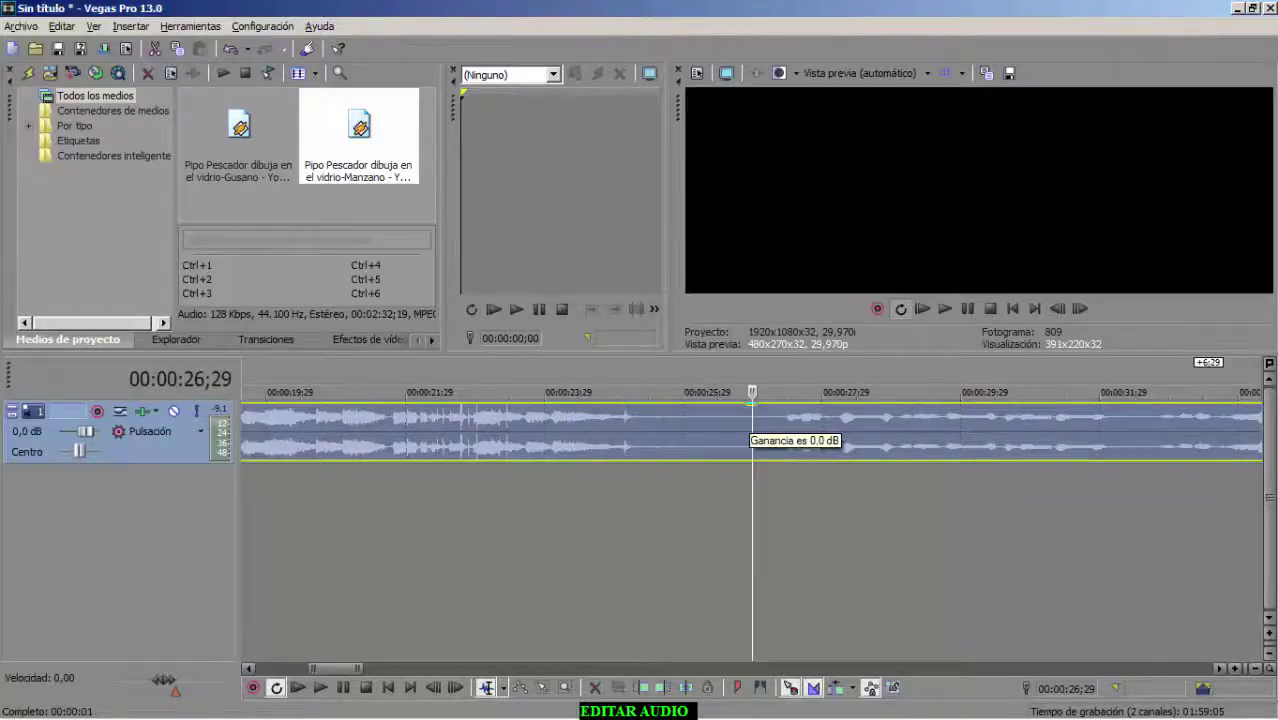
key(s)
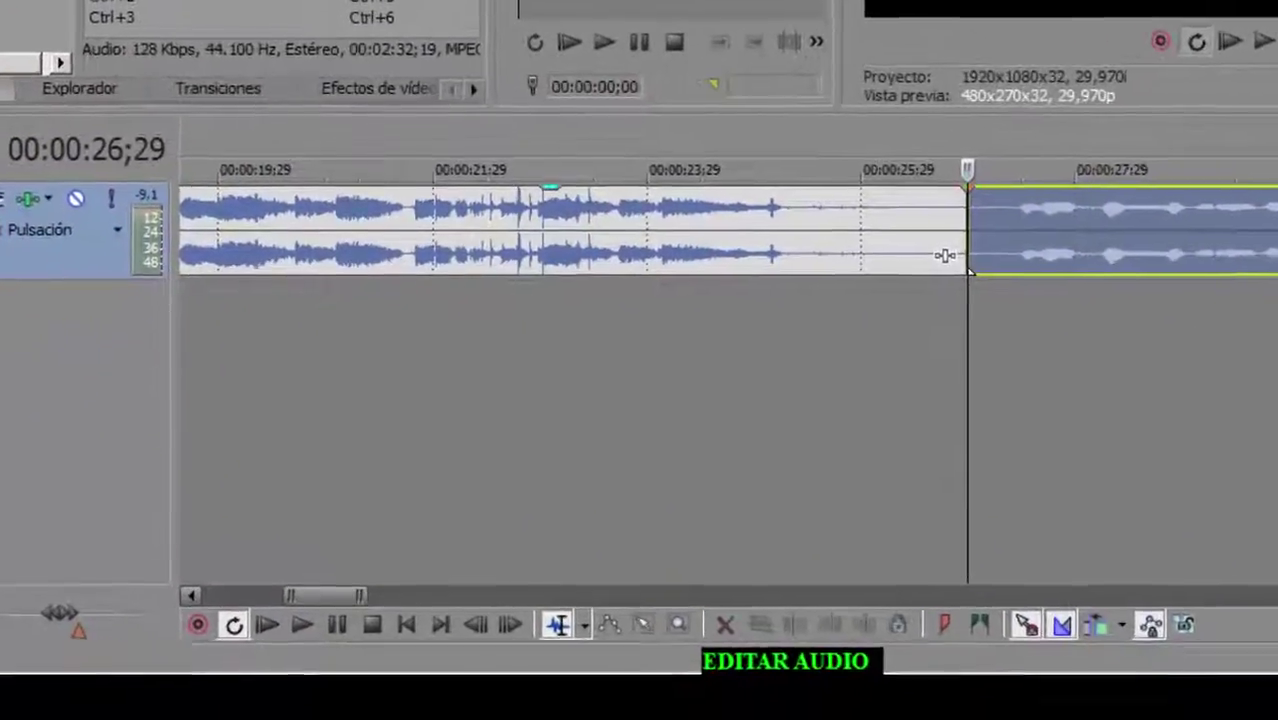
- Delete the intro piece of the first clip and move the remaining piece to the start of the timeline
click(717, 318)
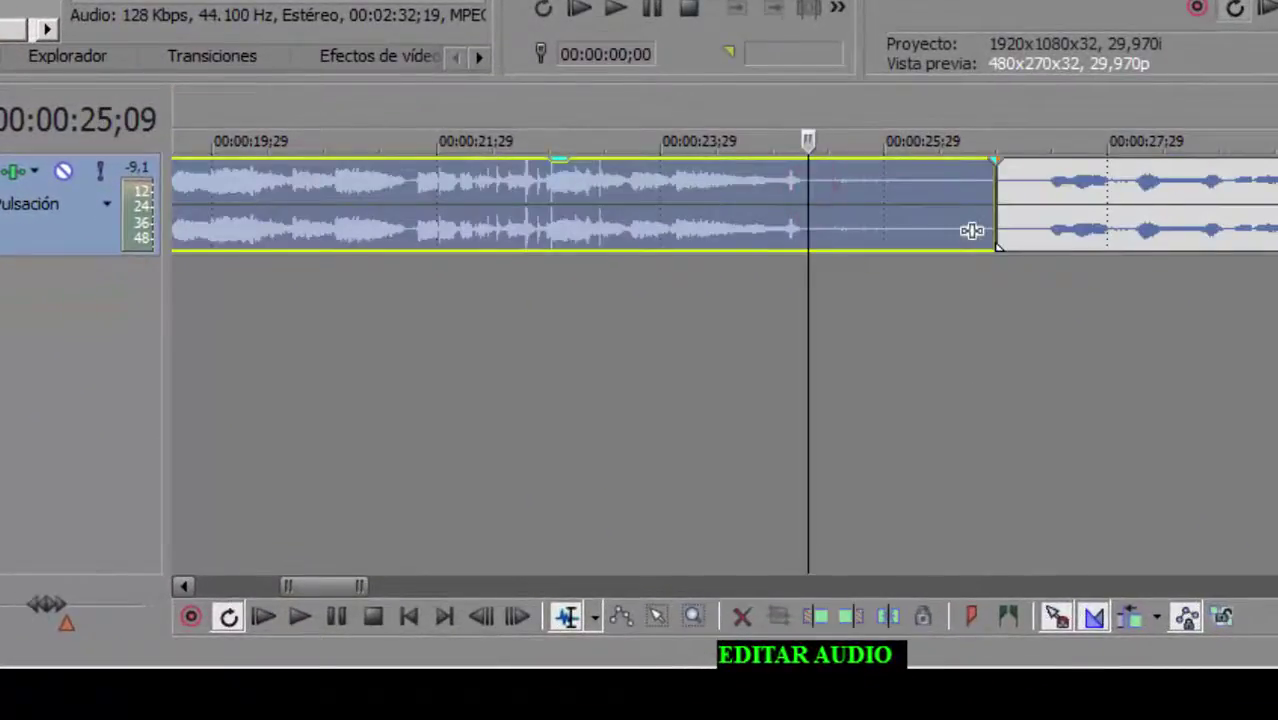
key(Delete)
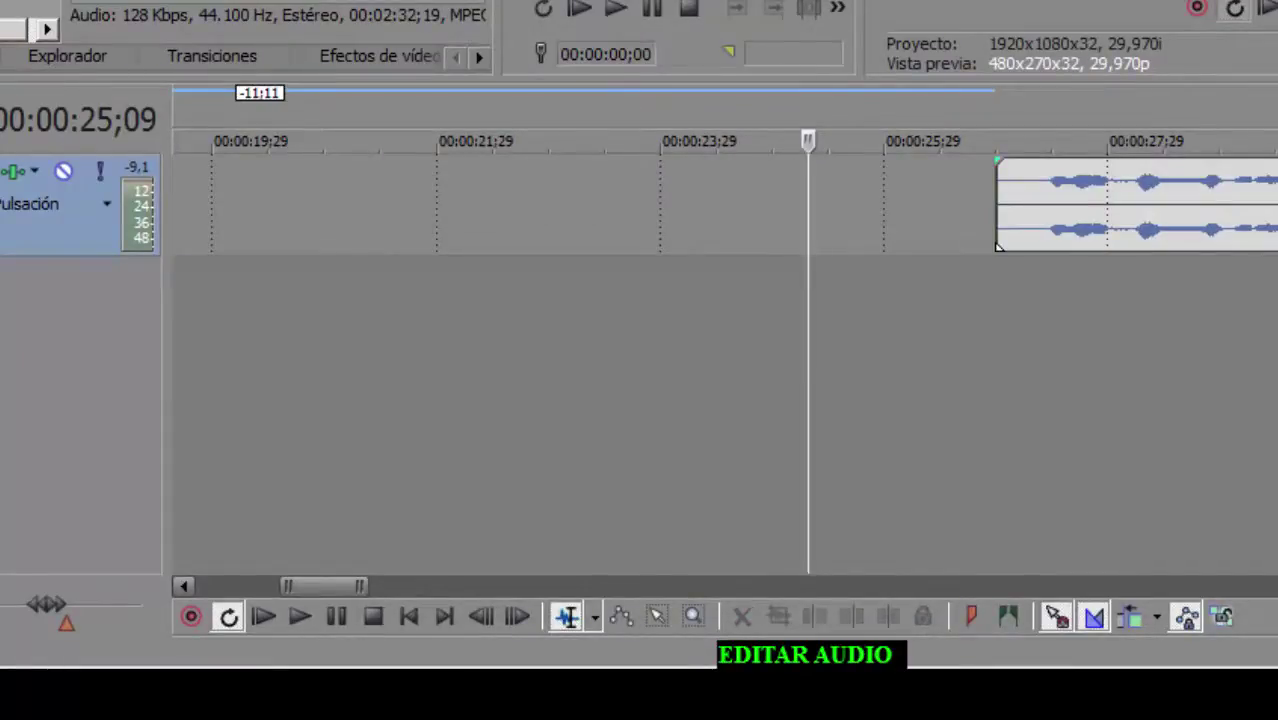
click(1163, 198)
drag(998, 246, 175, 247)
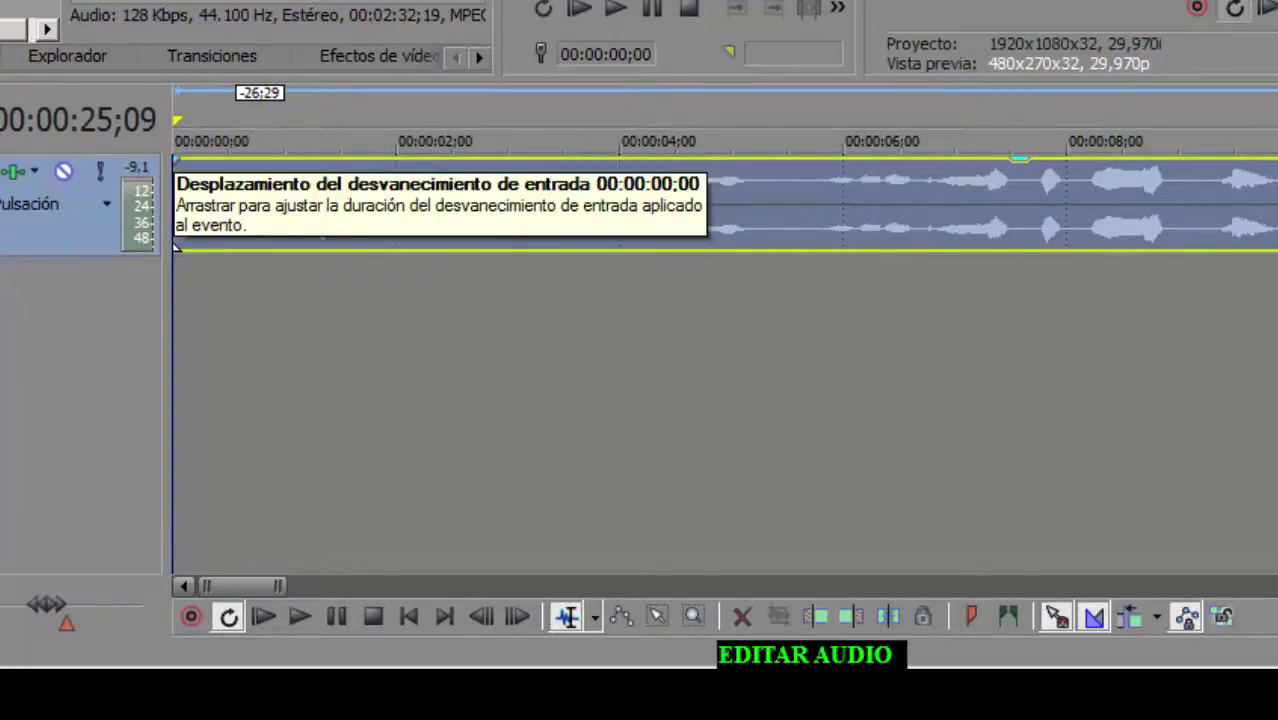
- Add a fade-in of about half a second to the first clip and align the clip with the start of the timeline
drag(173, 247, 268, 247)
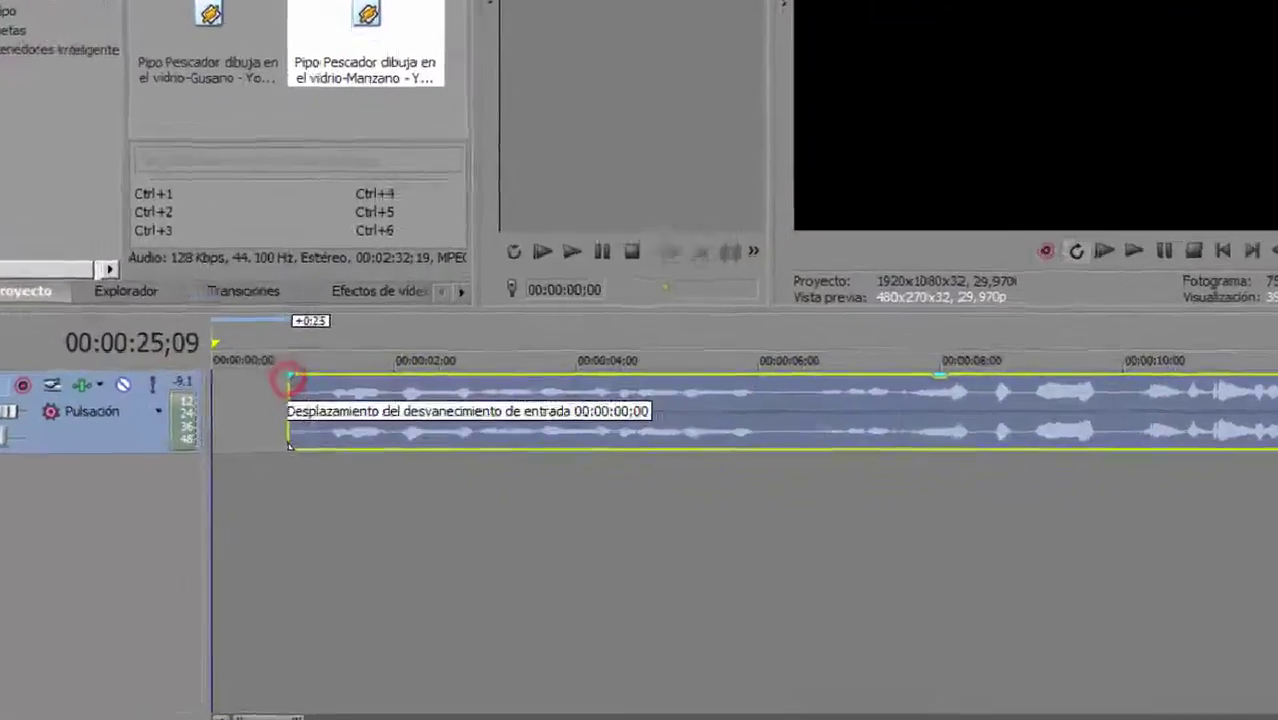
drag(300, 406, 336, 405)
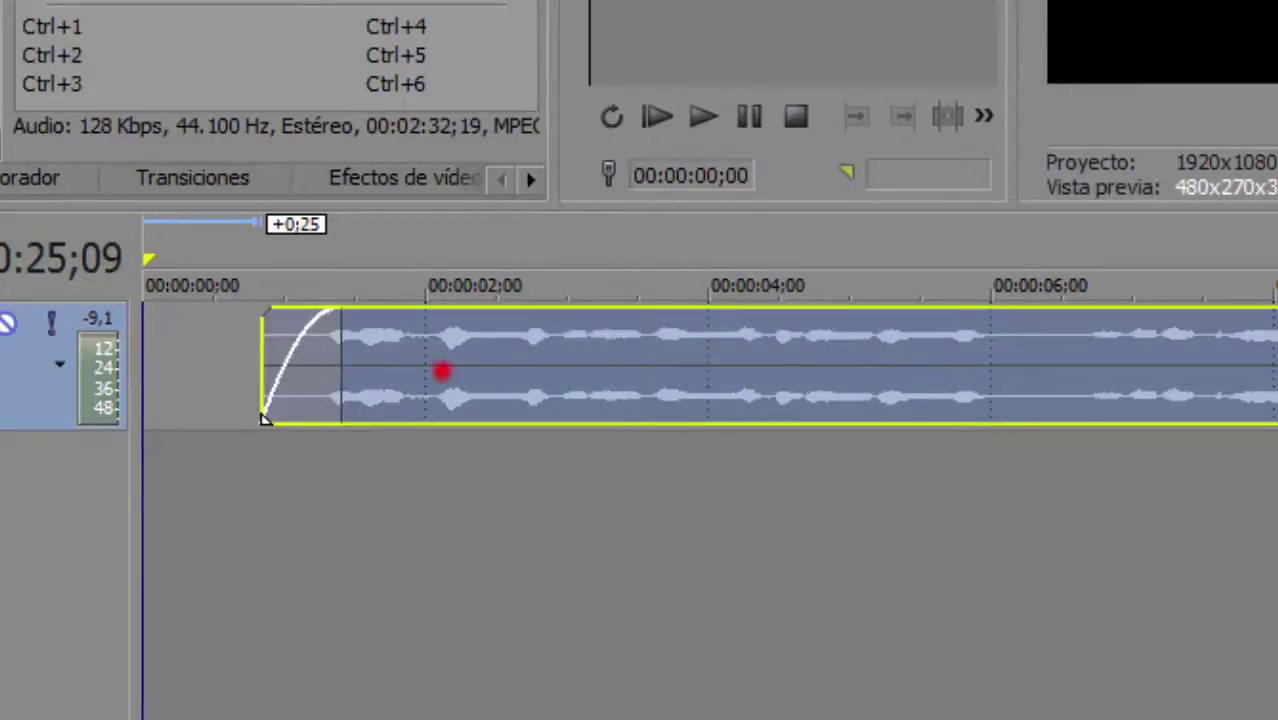
drag(442, 371, 325, 371)
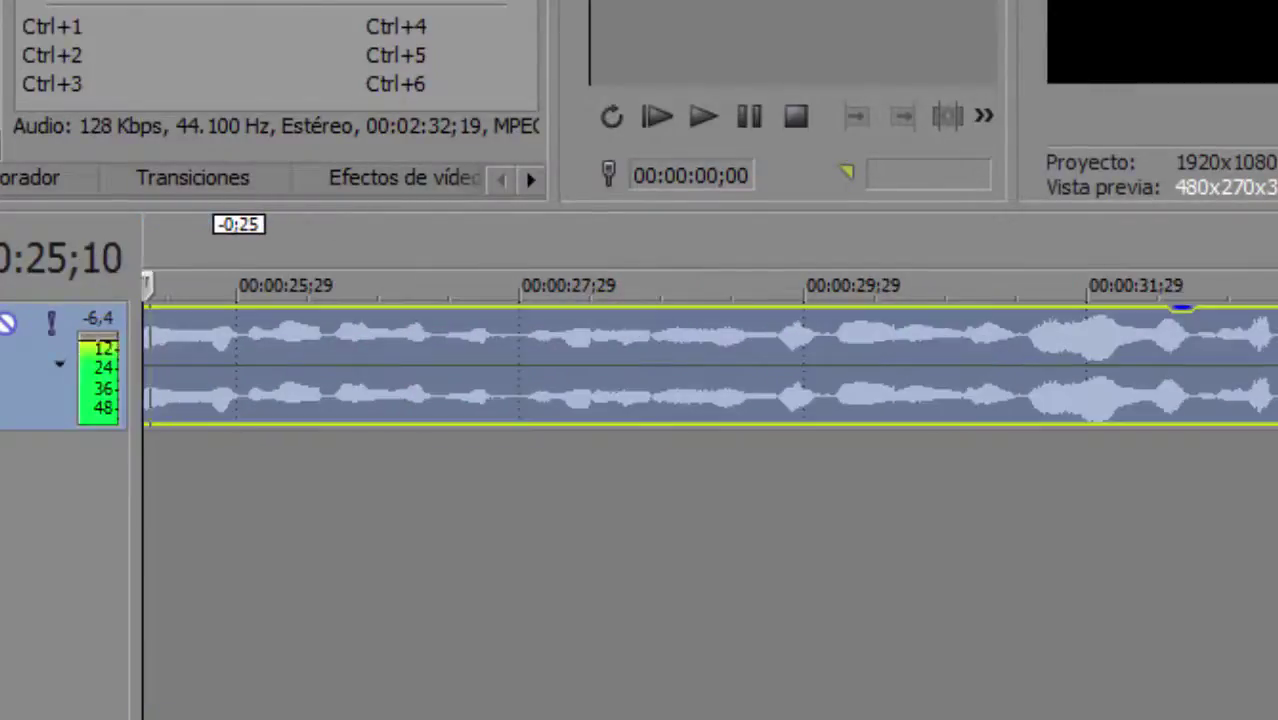
- Split the first clip at about 1:51, just before its closing section, and delete the piece after the cut
scroll(563, 432, down, 5)
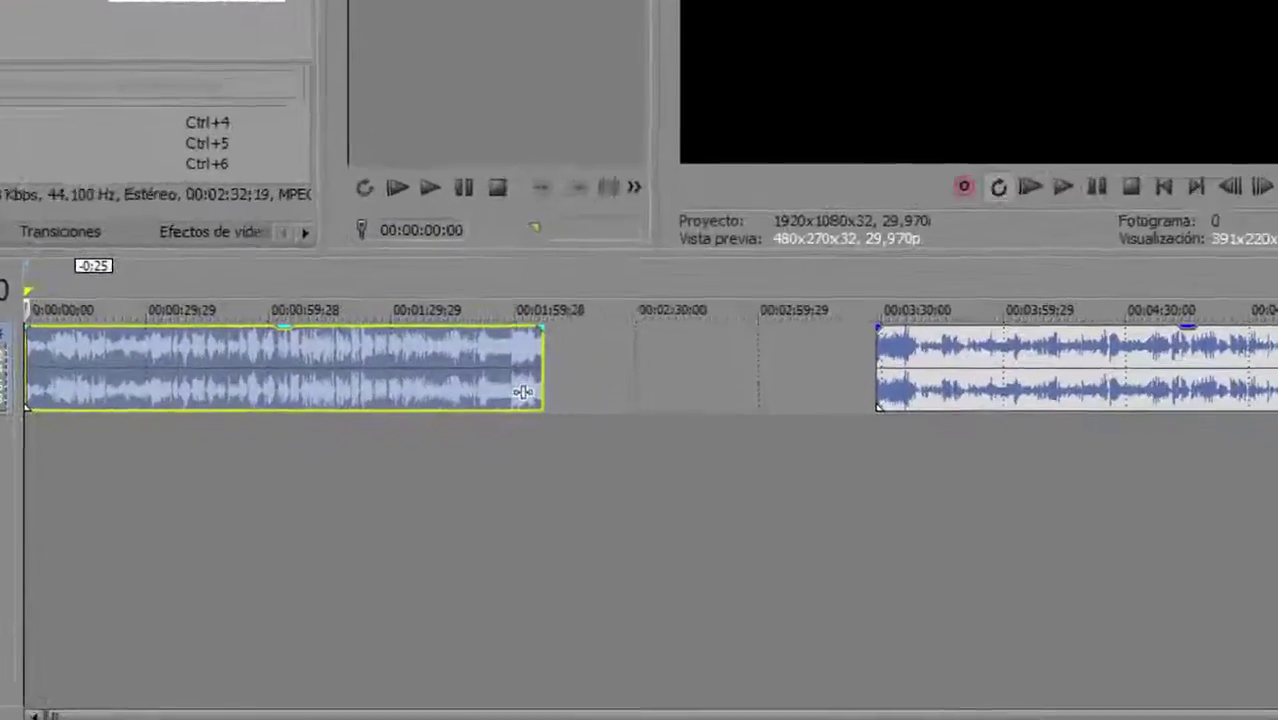
click(519, 420)
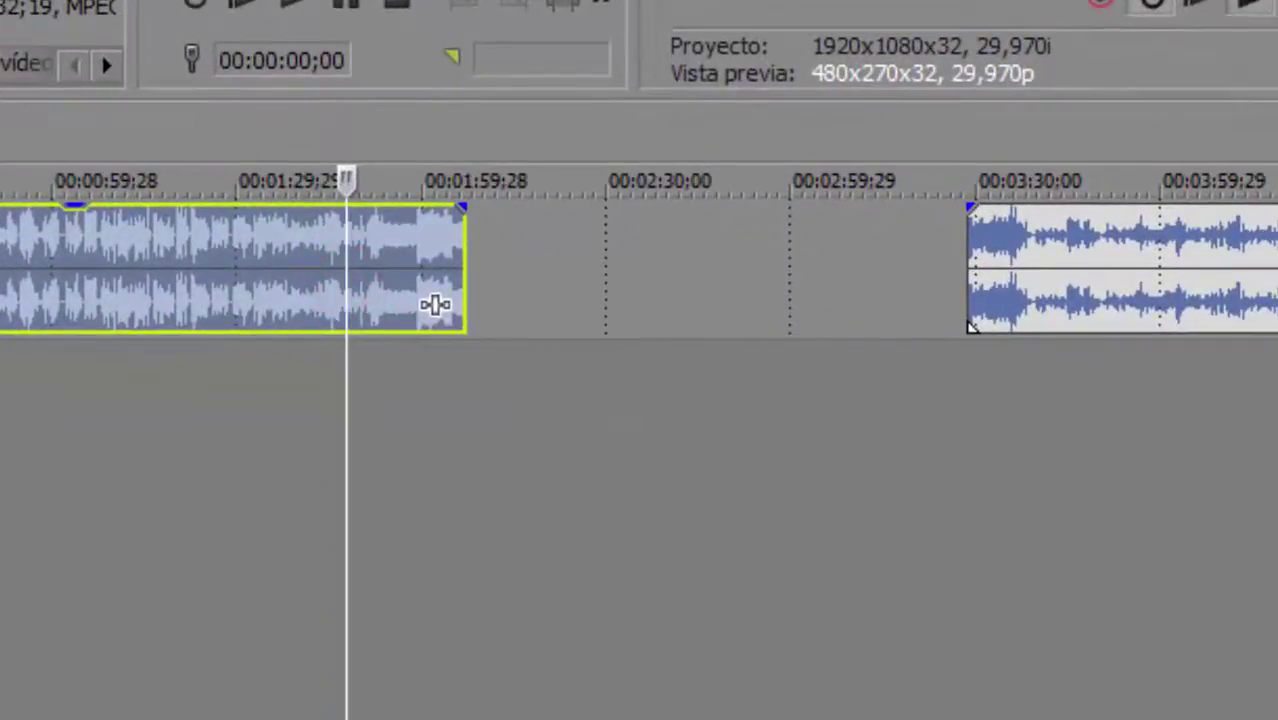
scroll(1033, 302, up, 4)
scroll(1110, 304, up, 3)
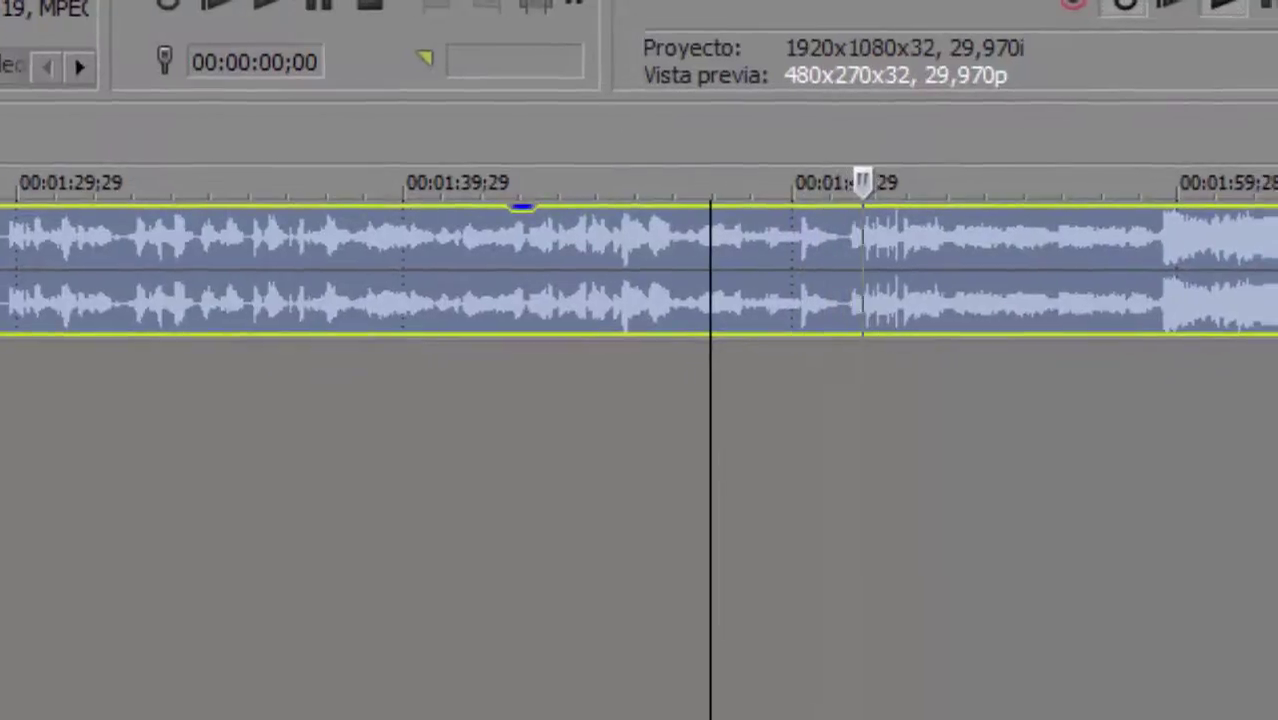
key(space)
click(871, 242)
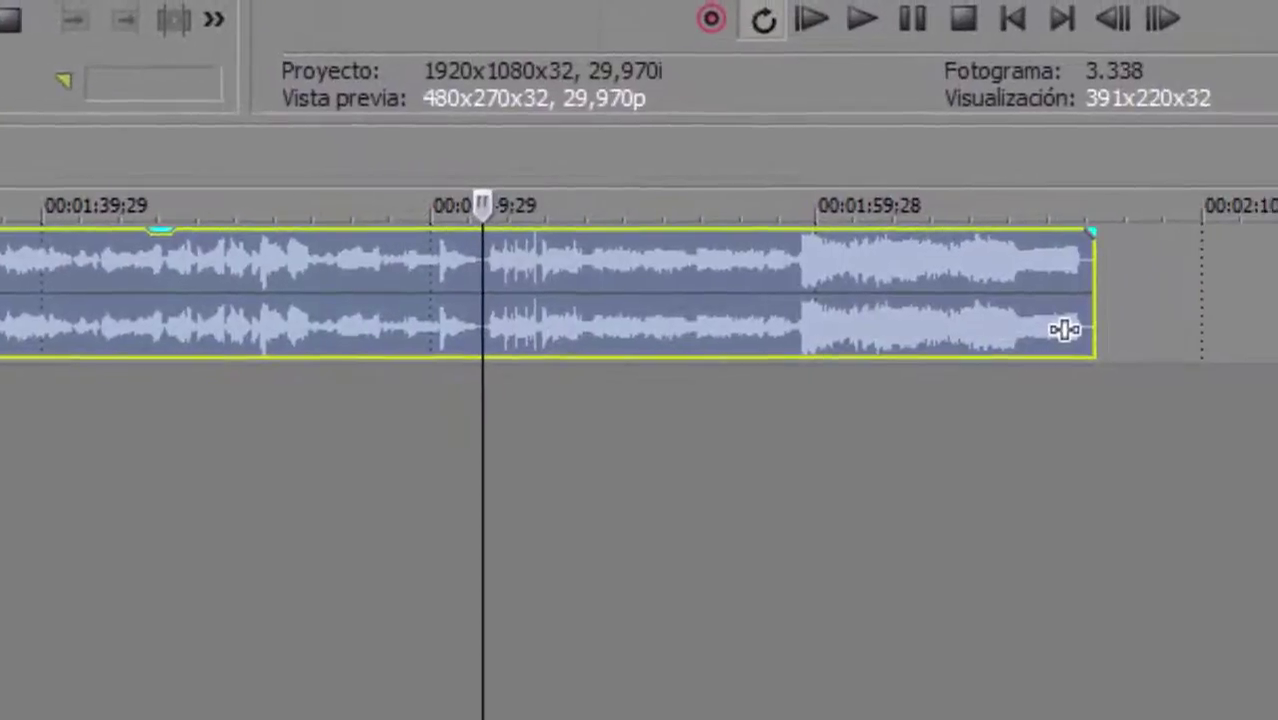
key(s)
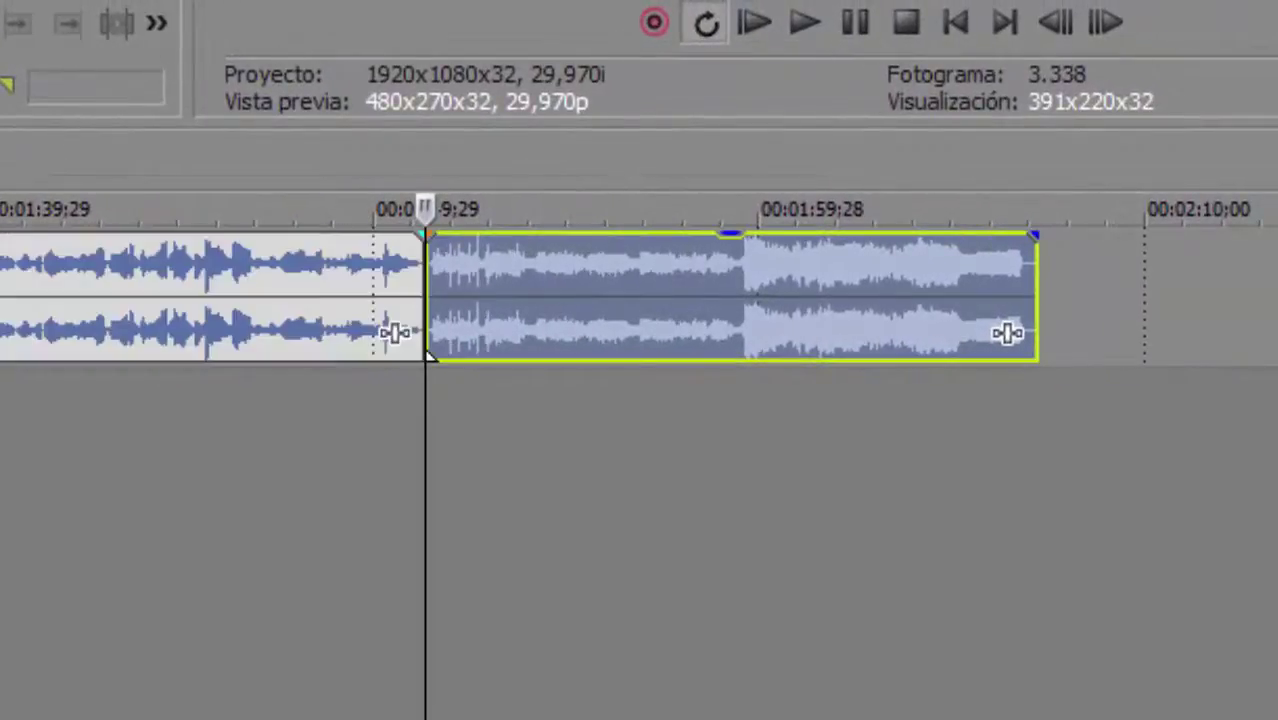
click(562, 306)
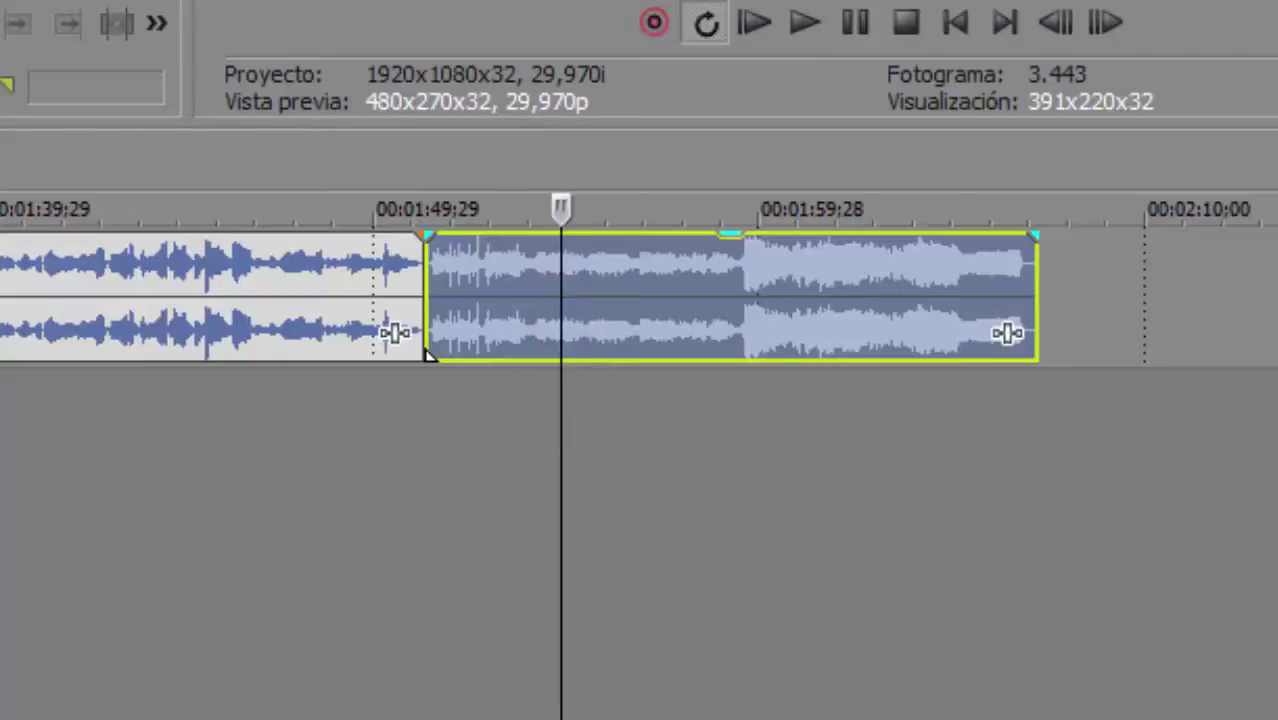
key(Delete)
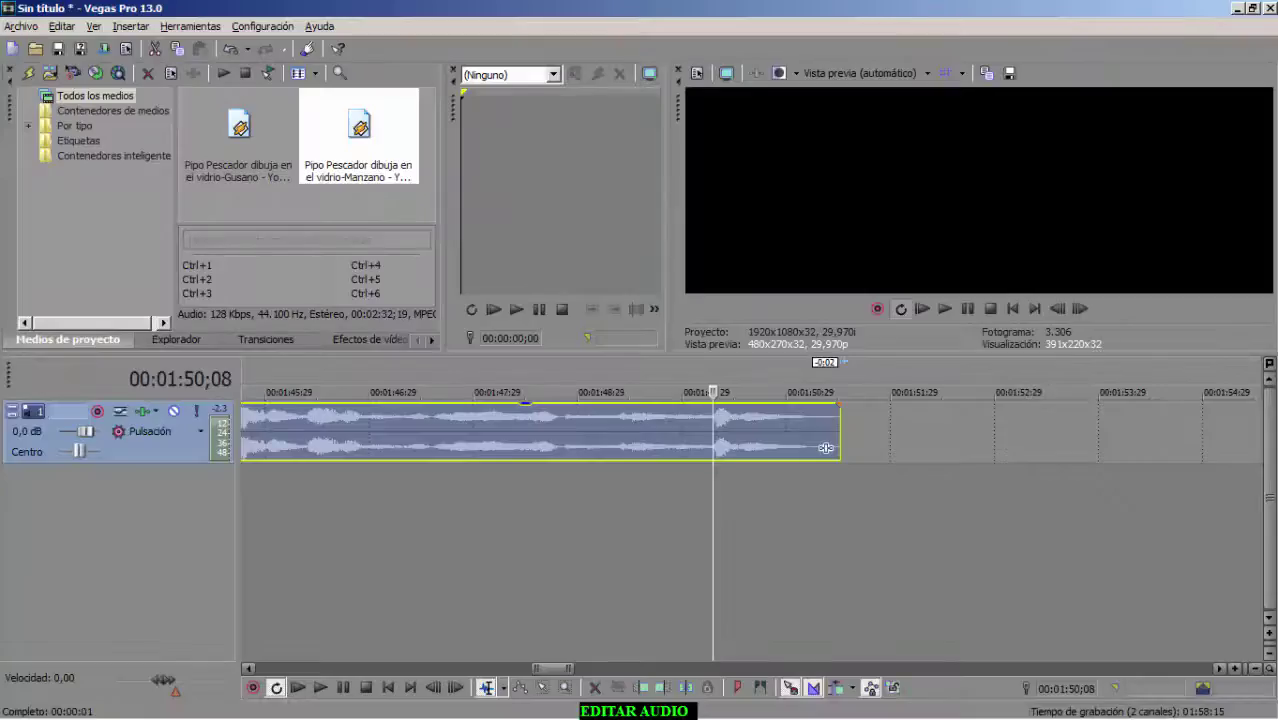
- Add a fade-out of about one second to the end of the first clip and give it the steep-then-flattening third curve type
mouse_move(839, 404)
mouse_down()
mouse_move(752, 446)
mouse_move(682, 441)
mouse_move(703, 442)
mouse_up()
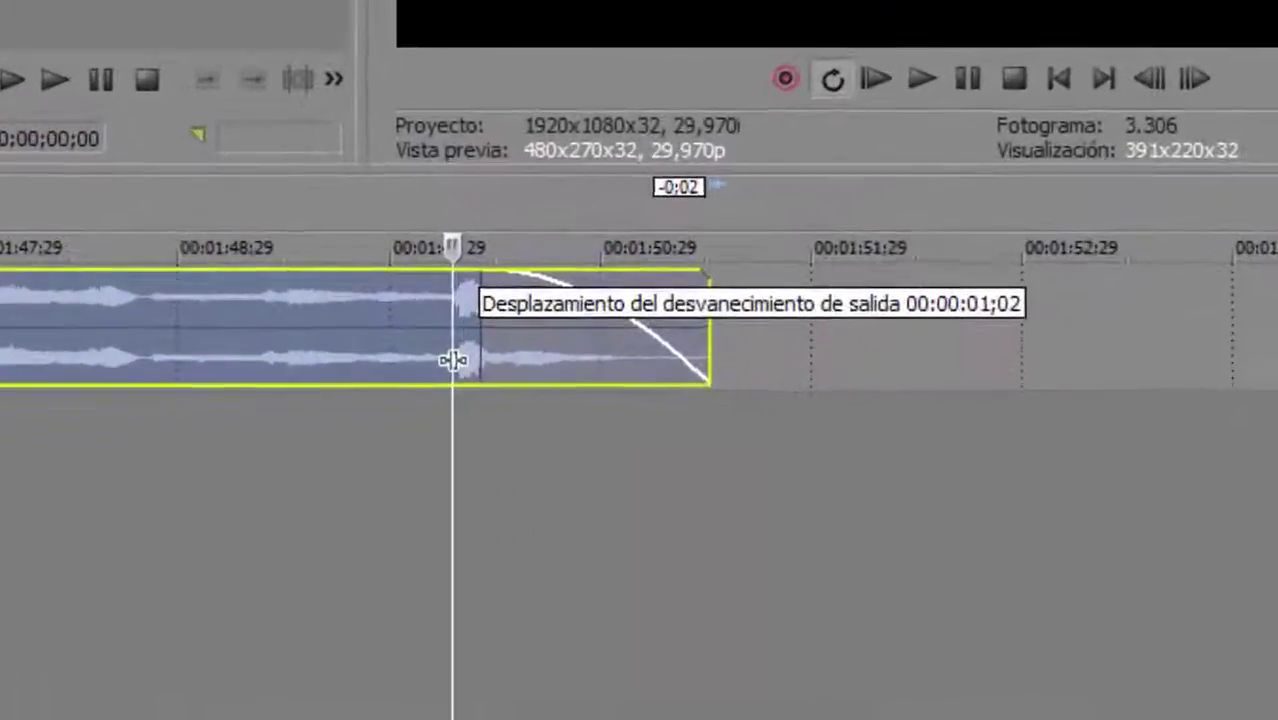
drag(455, 236, 463, 236)
right_click(490, 250)
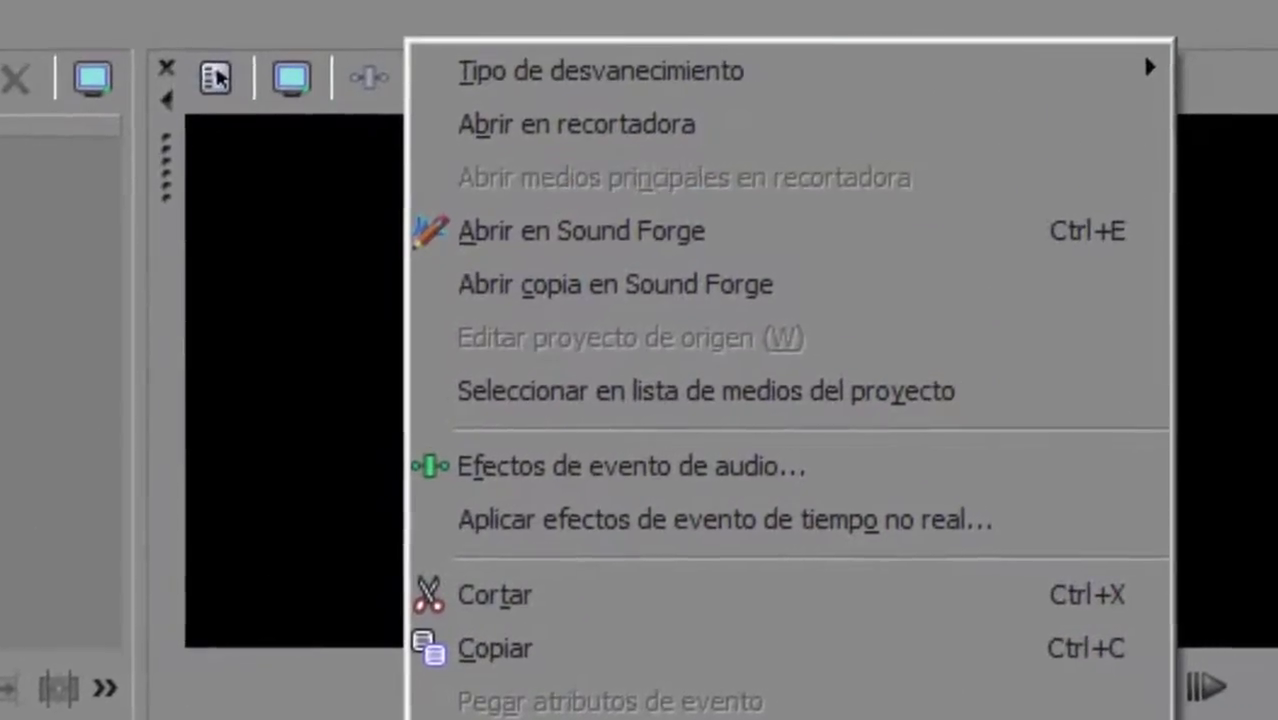
mouse_move(645, 66)
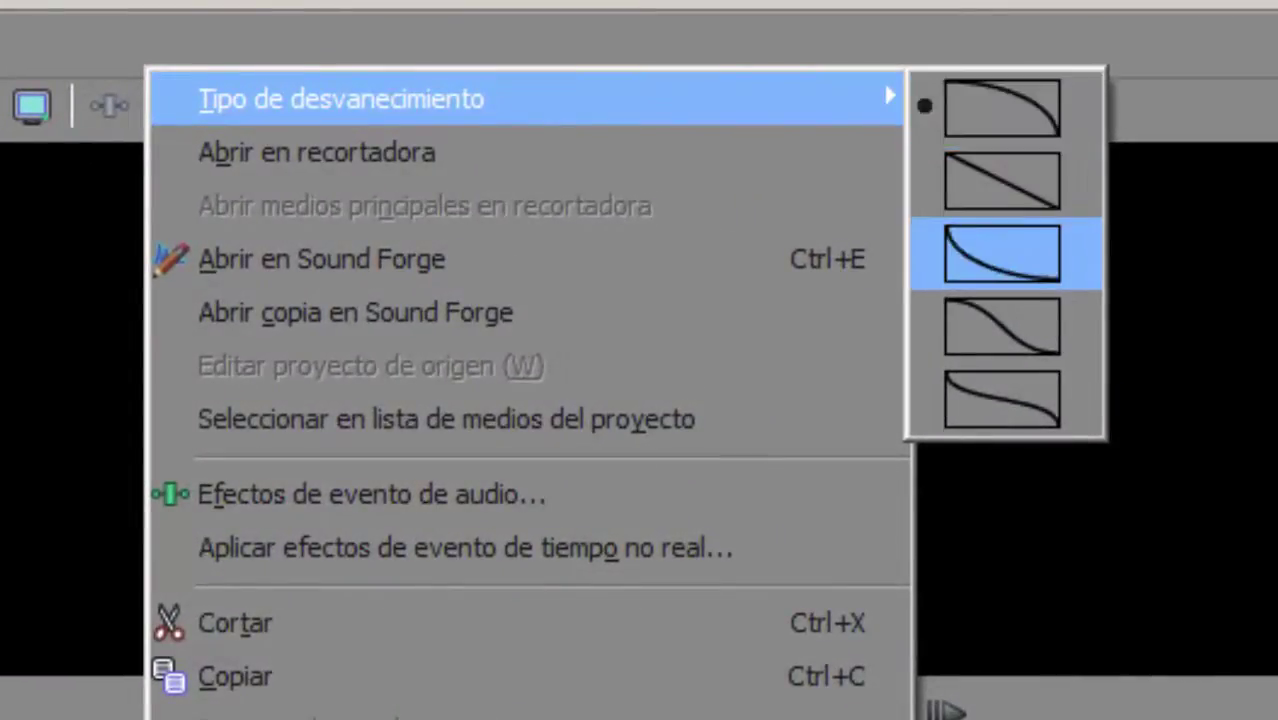
click(973, 241)
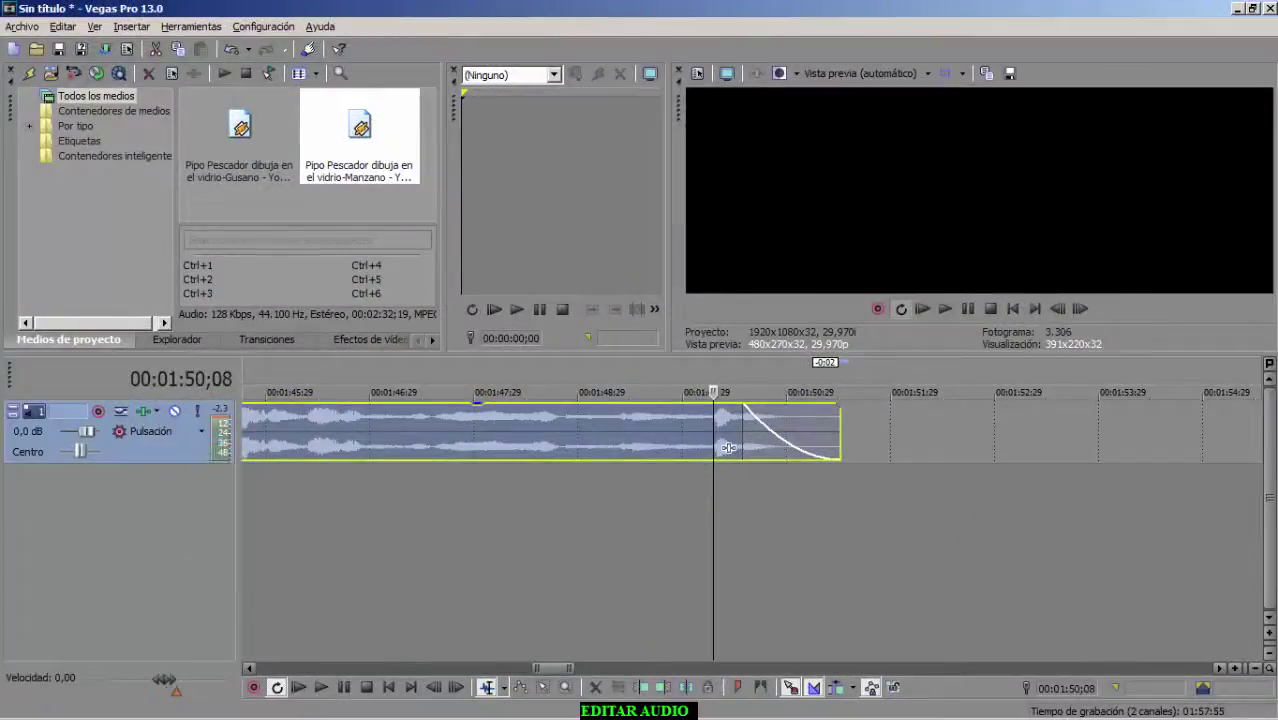
- Set the loop region to the full length of the first clip and open the Render As (Renderizar como) settings
double_click(848, 520)
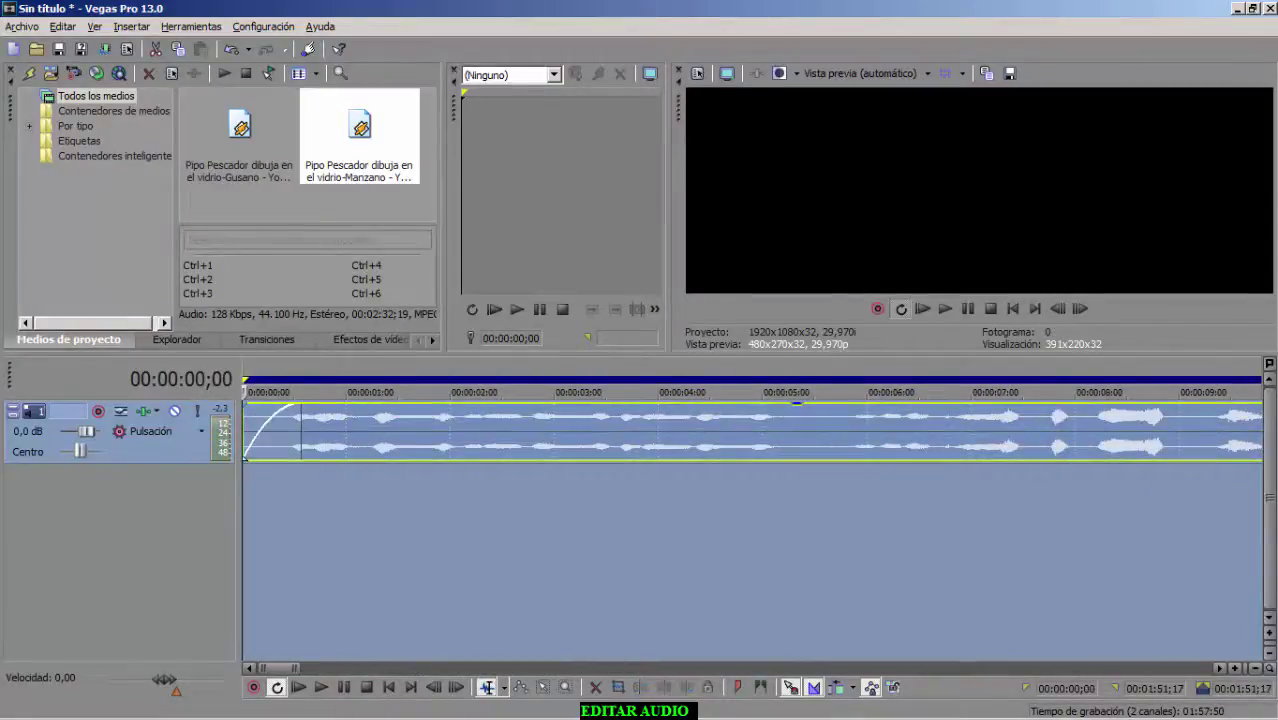
scroll(535, 448, down, 5)
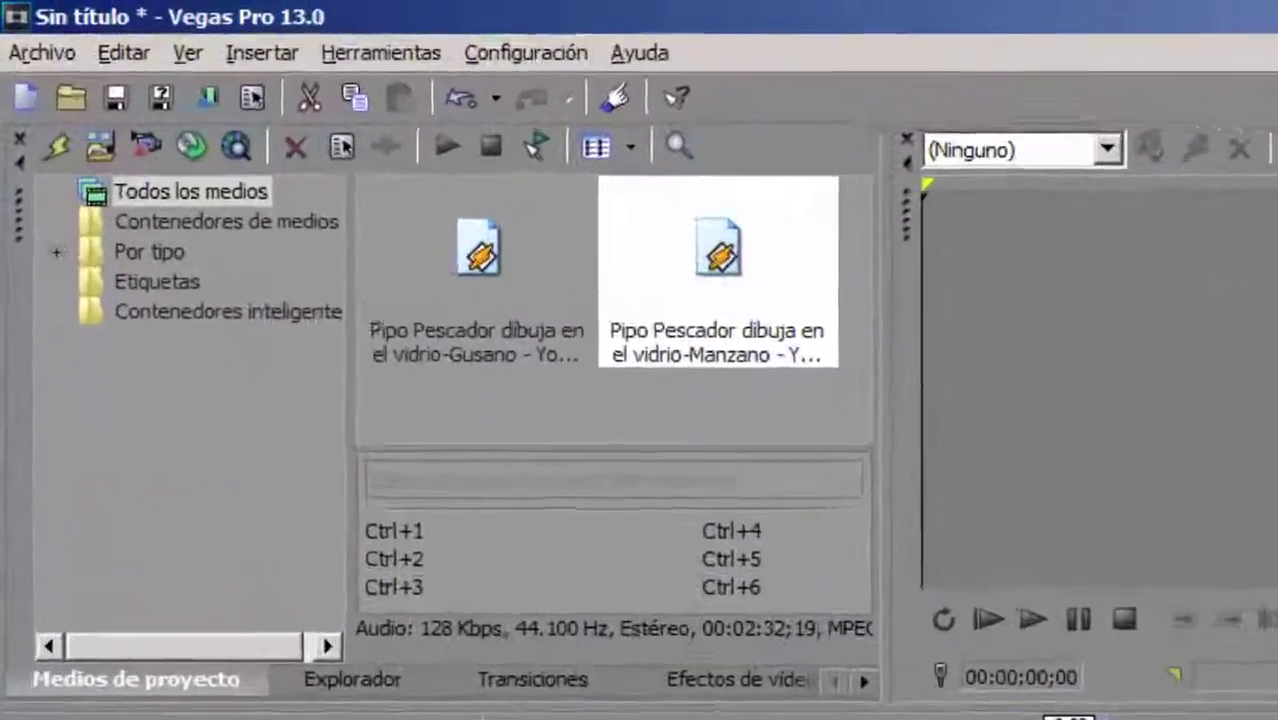
click(21, 26)
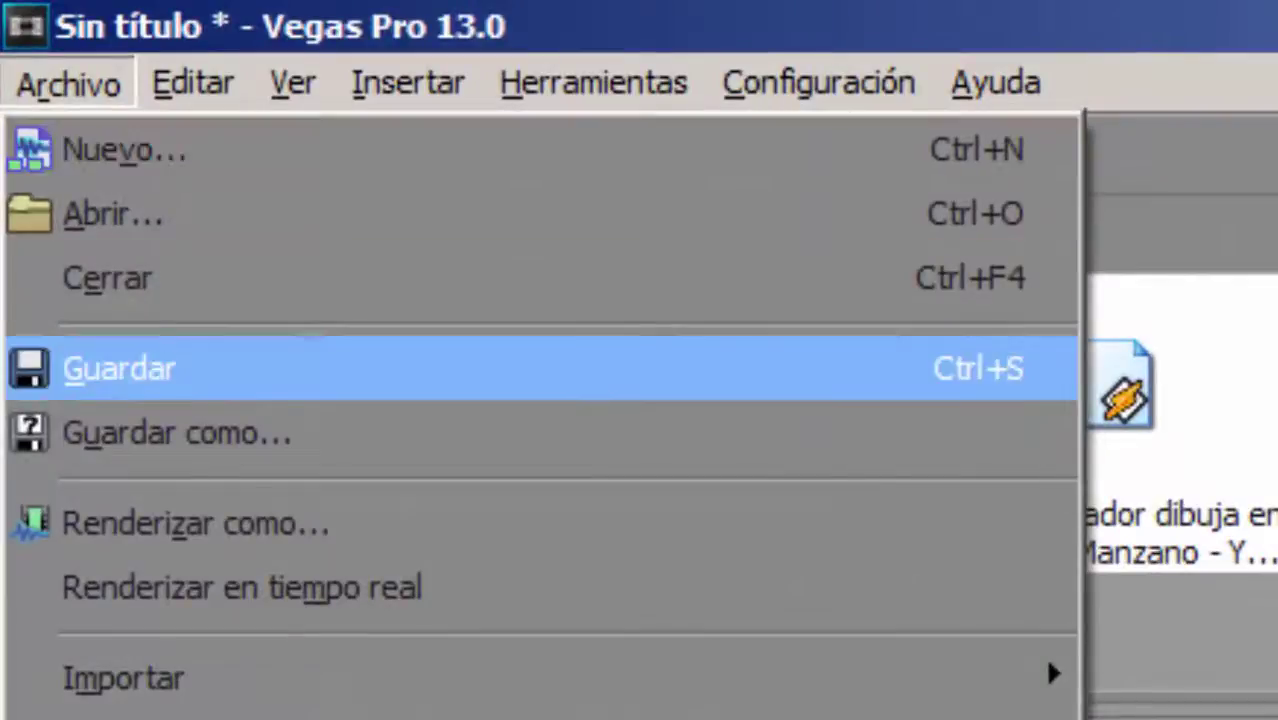
click(365, 540)
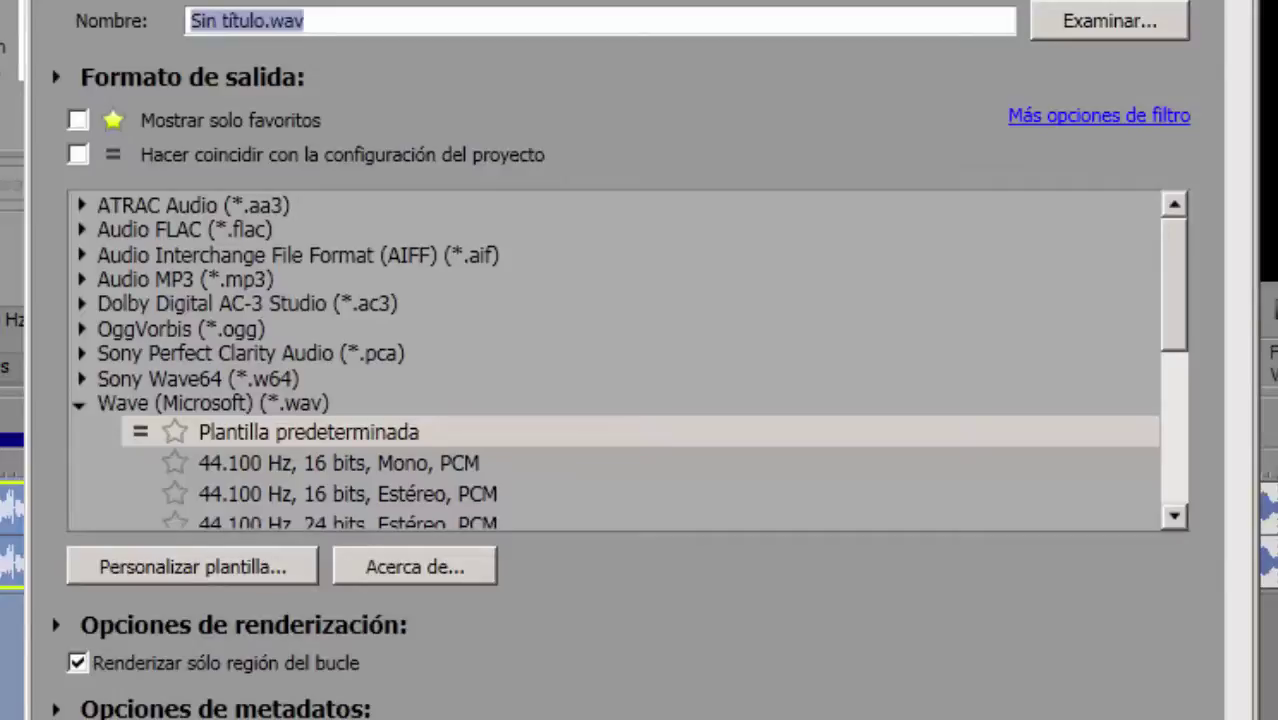
- Choose the Audio MP3 output format with the "320 Kbps, audio de CD transparente" template
click(80, 403)
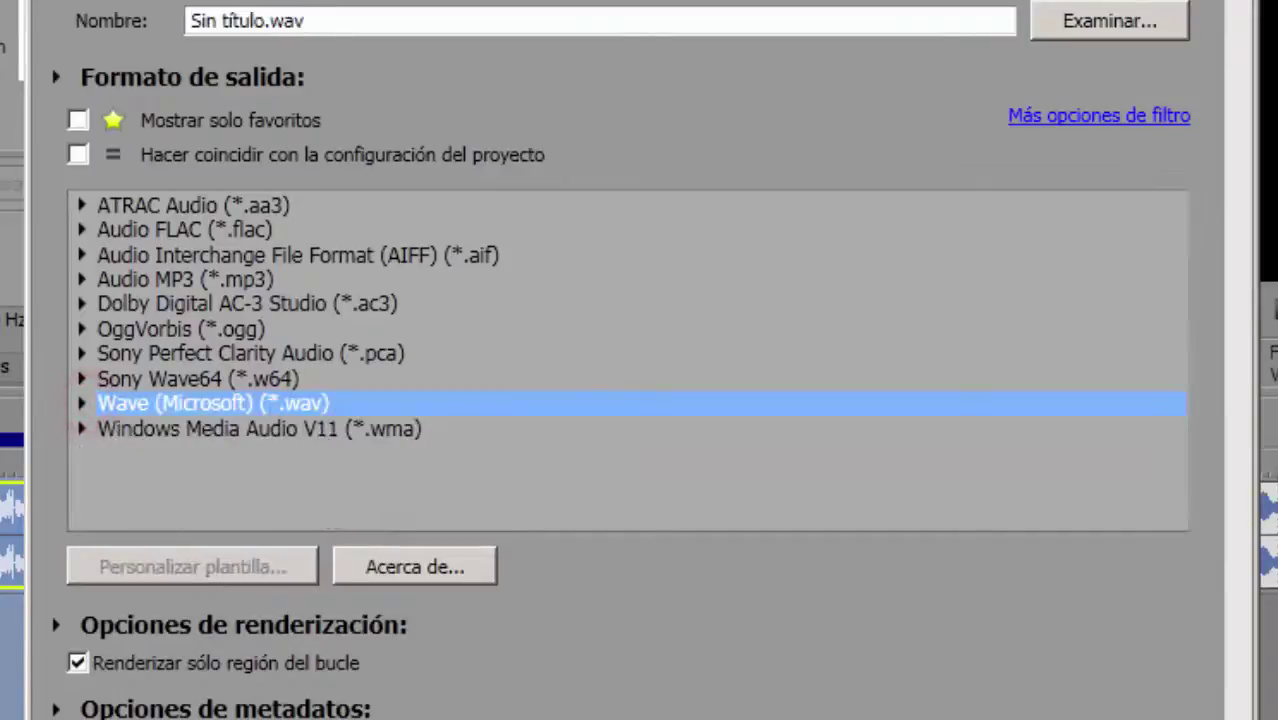
click(80, 280)
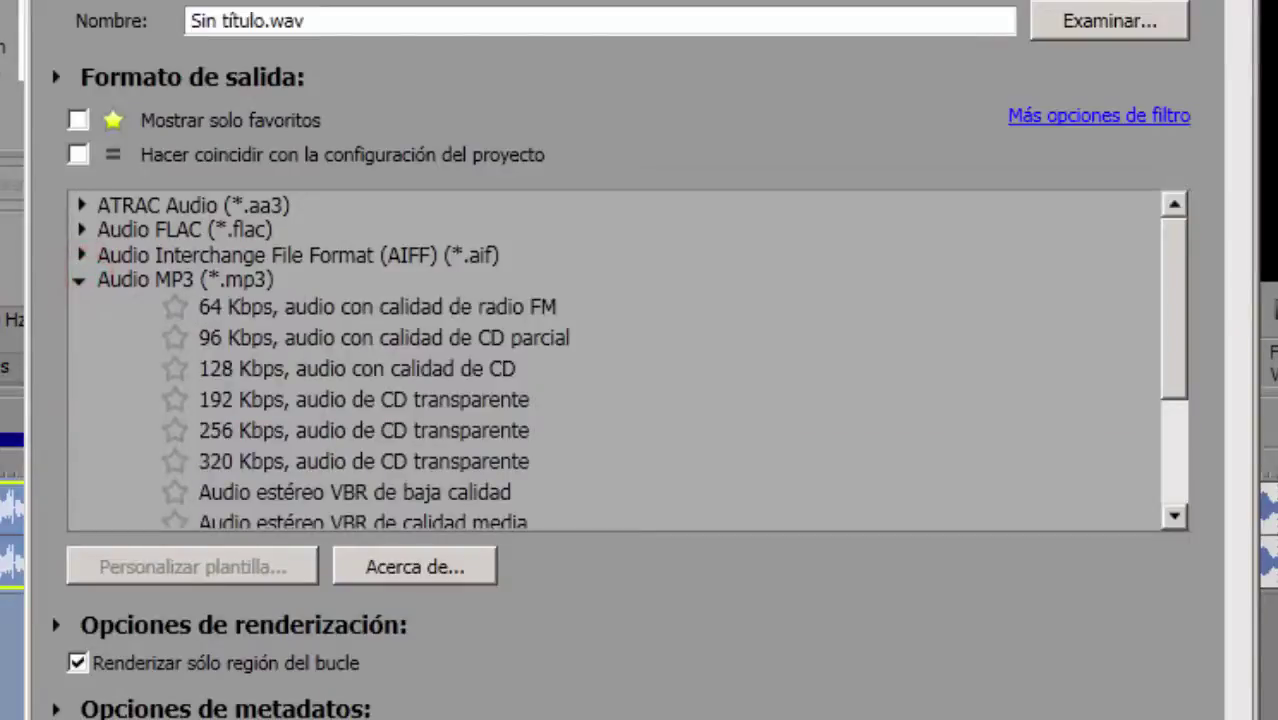
scroll(600, 360, down, 3)
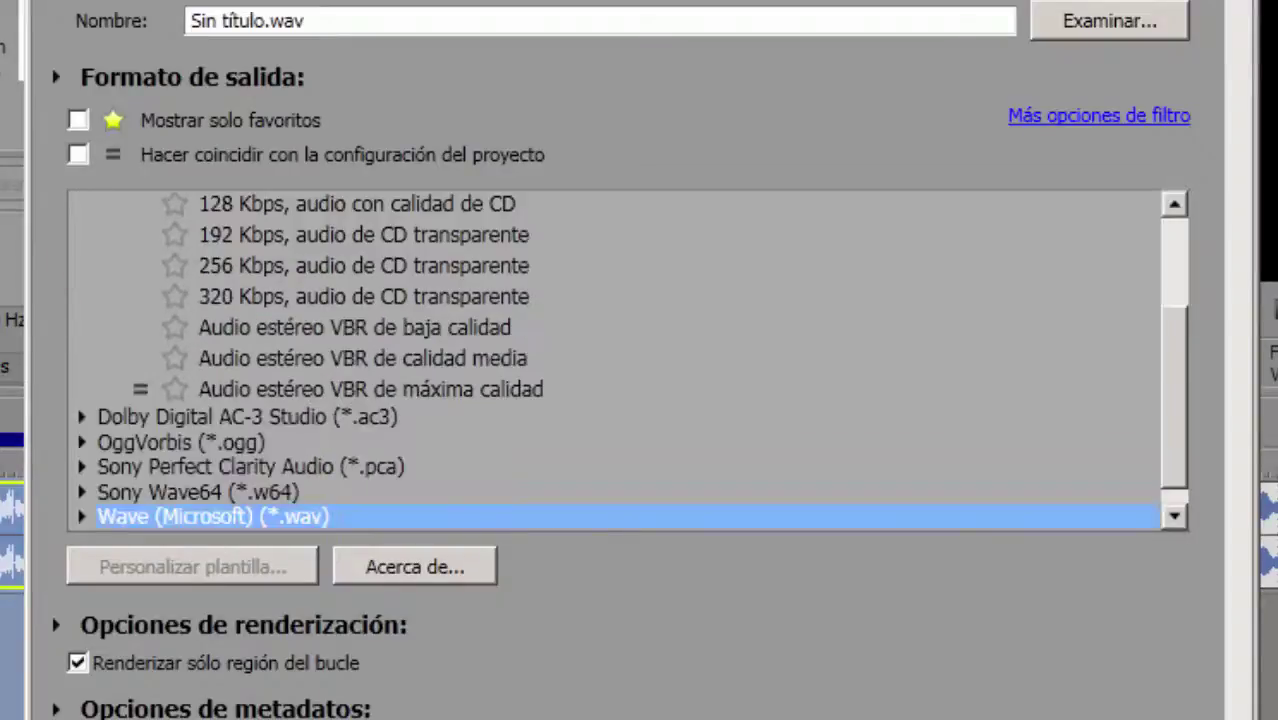
scroll(600, 360, up, 1)
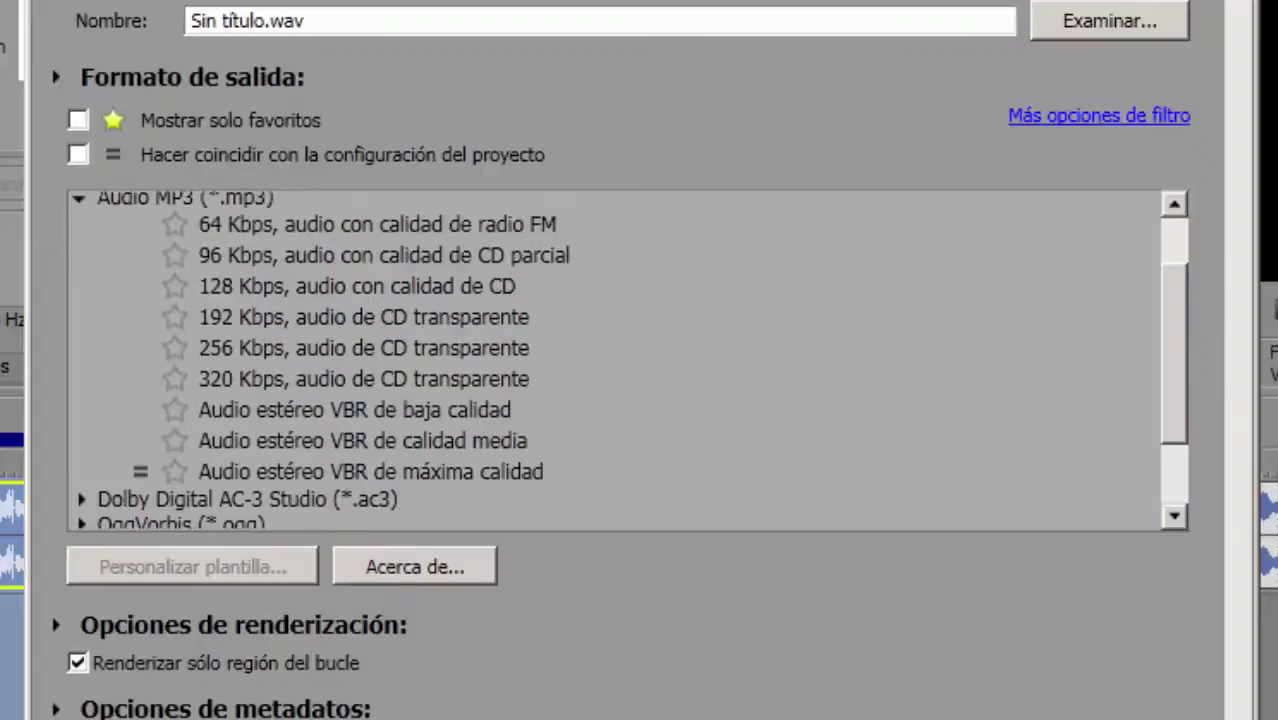
click(442, 378)
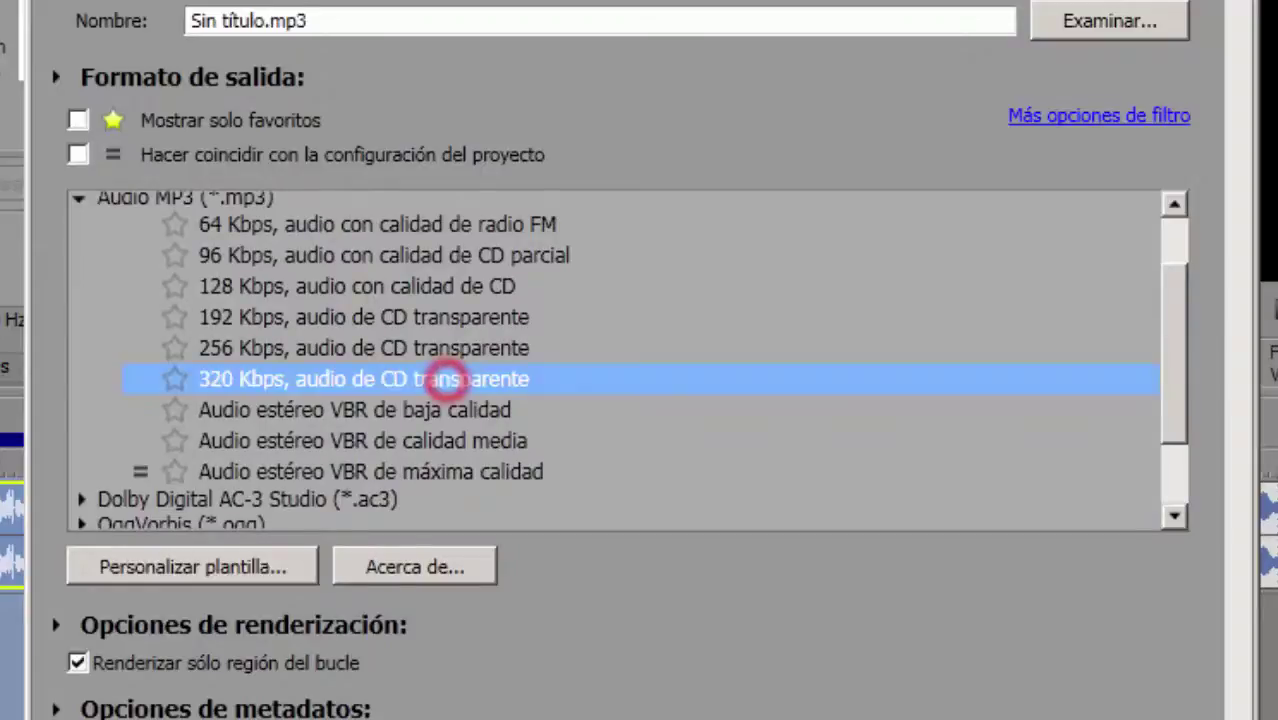
- Name the output file "000 MANZANO." and start rendering the loop region
drag(322, 20, 190, 20)
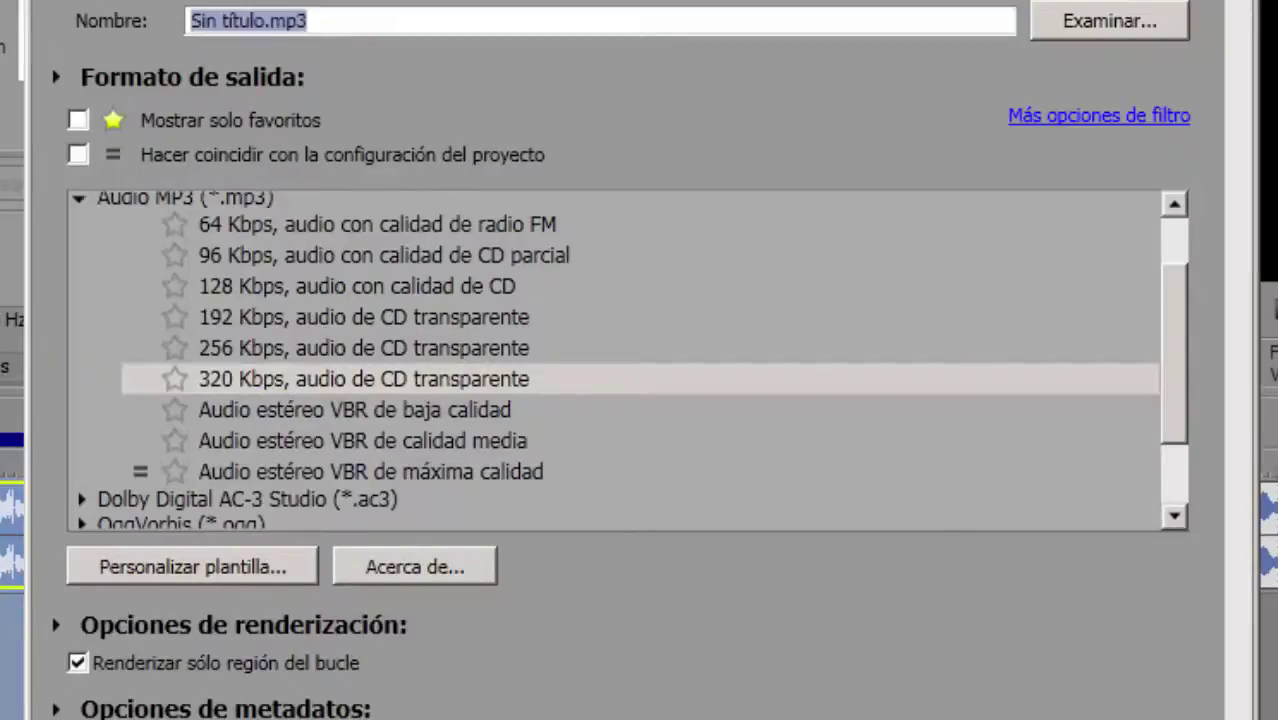
text(0000)
key(BackSpace)
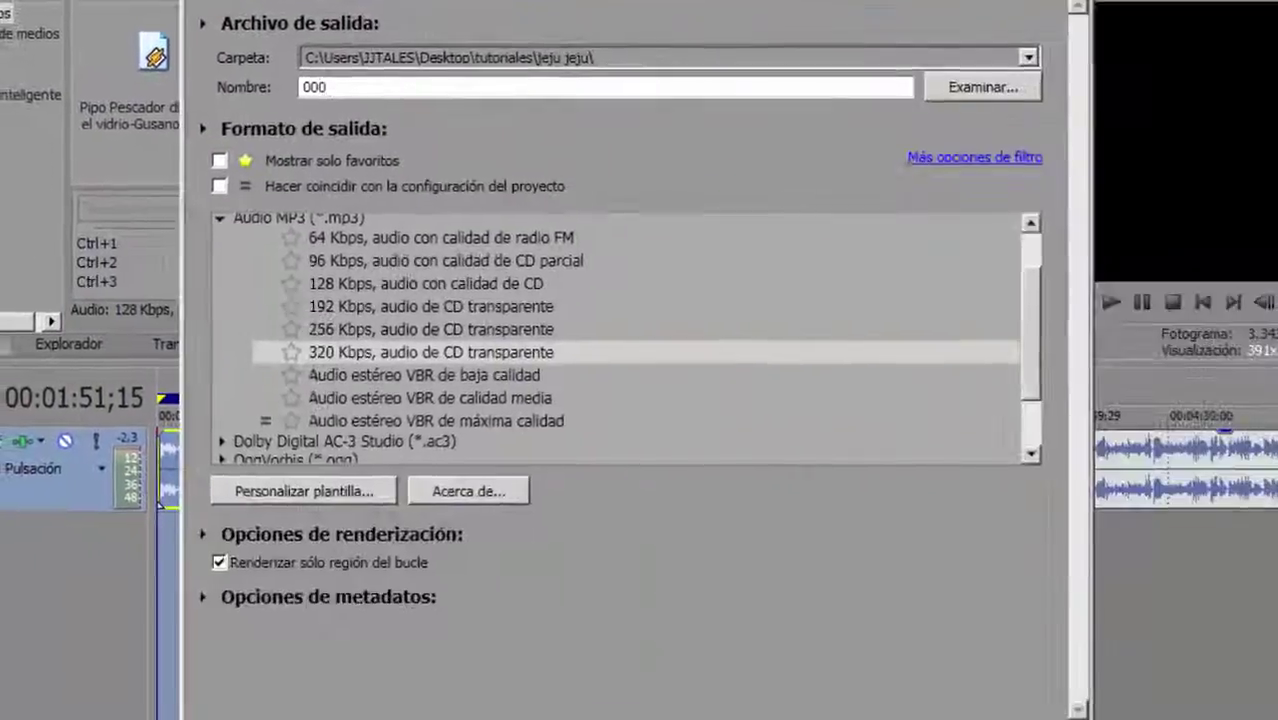
text(MANXZA)
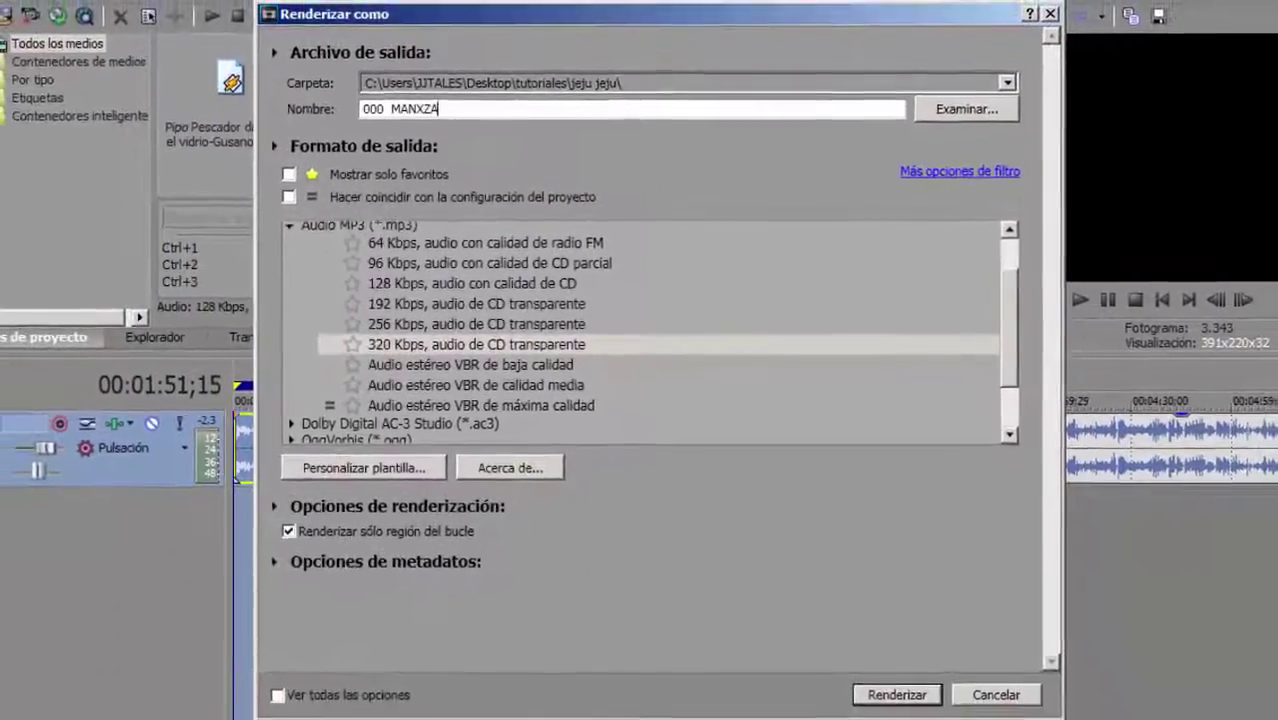
key(BackSpace)
key(BackSpace)
key(BackSpace)
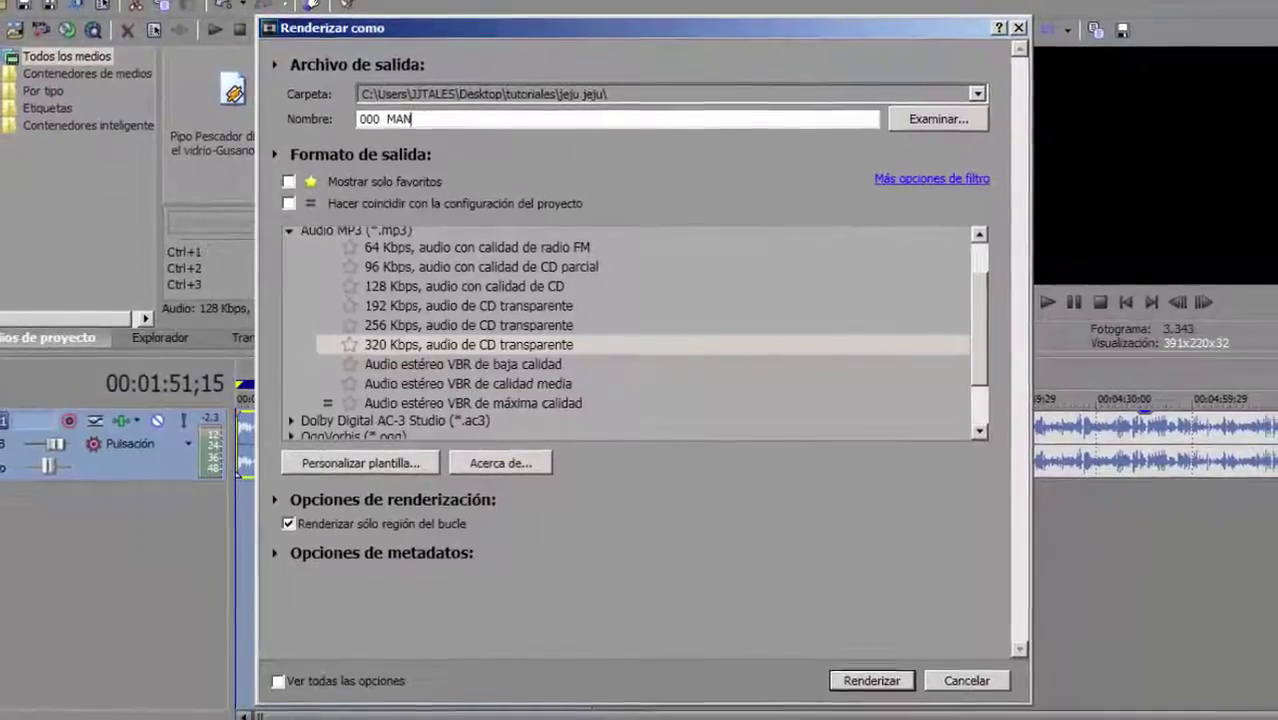
text(ZANO)
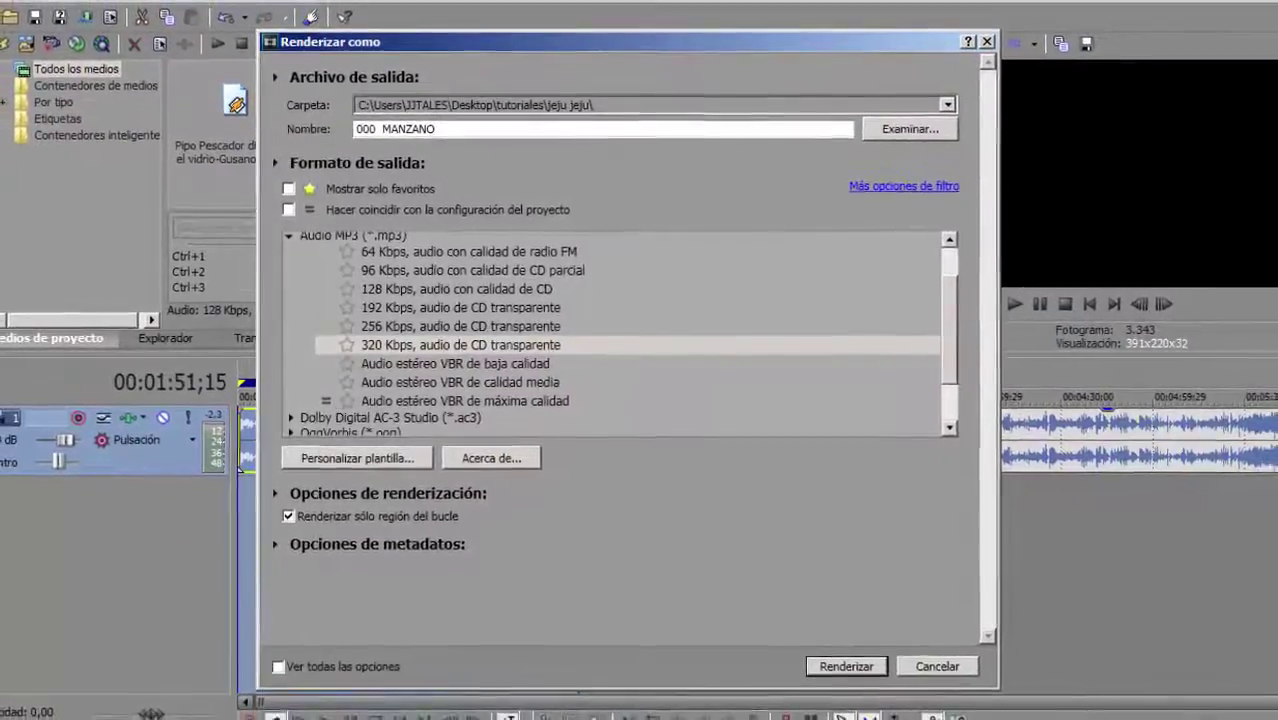
text(.)
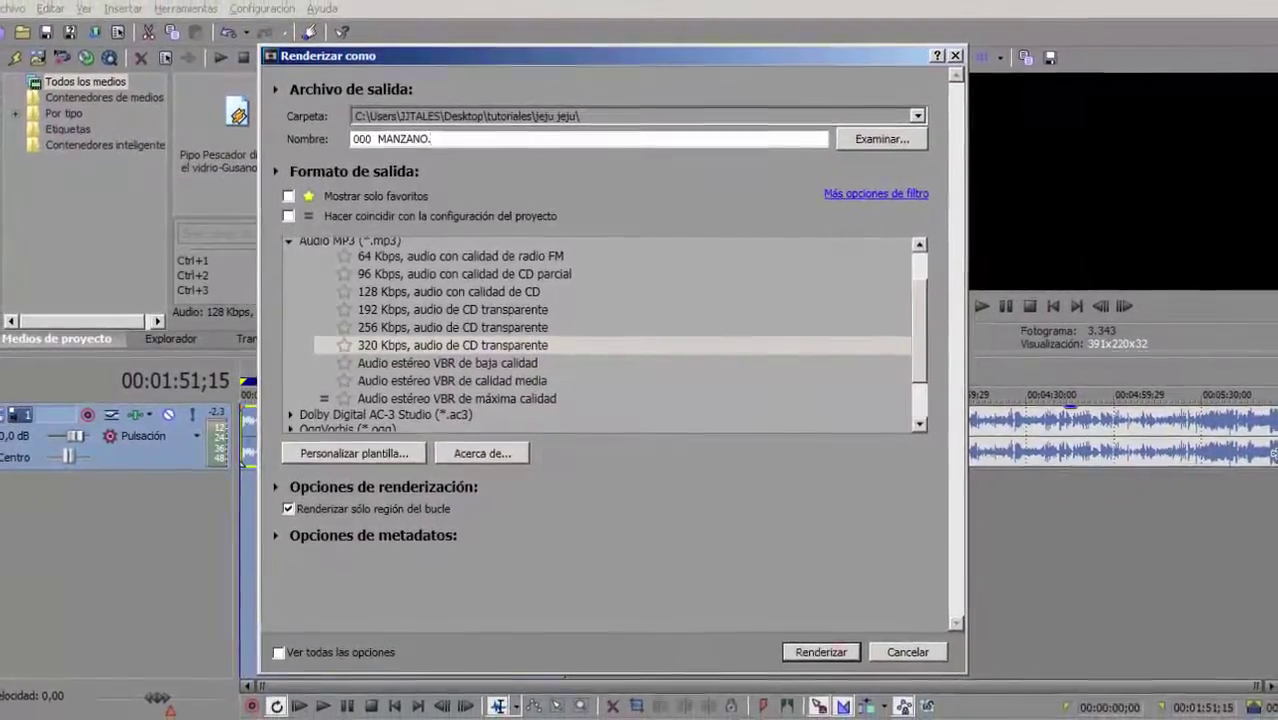
click(820, 652)
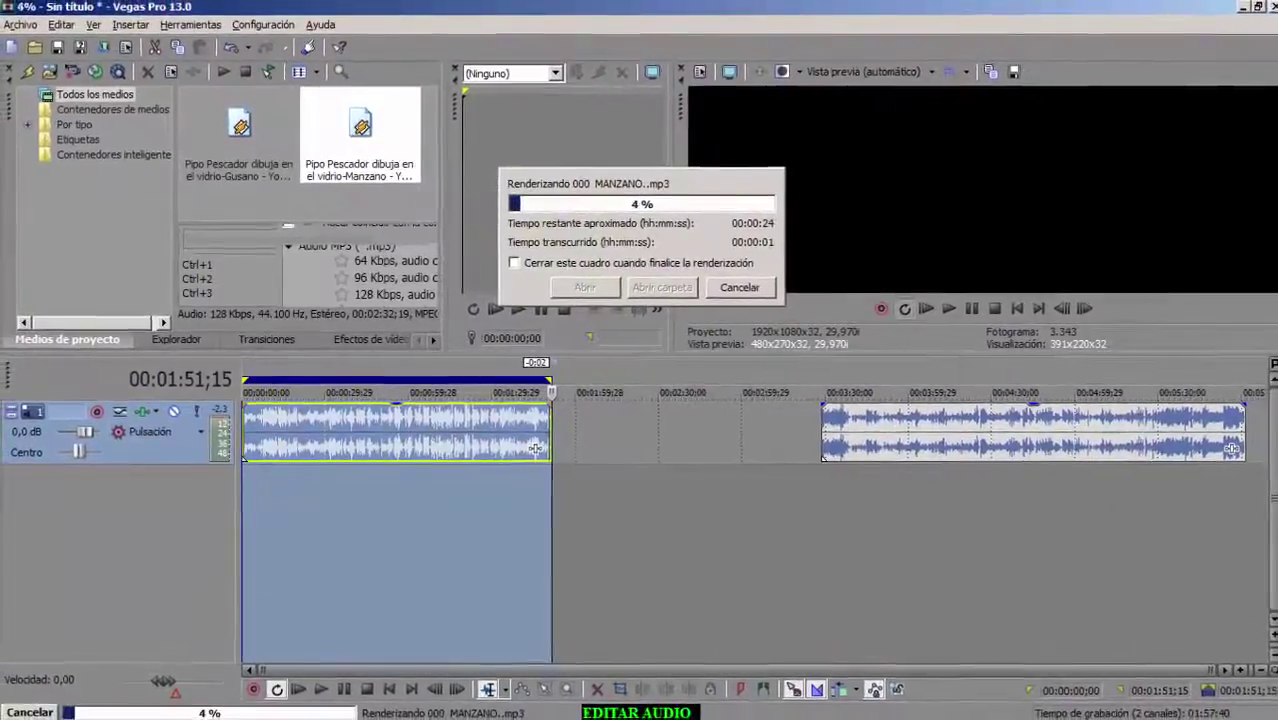